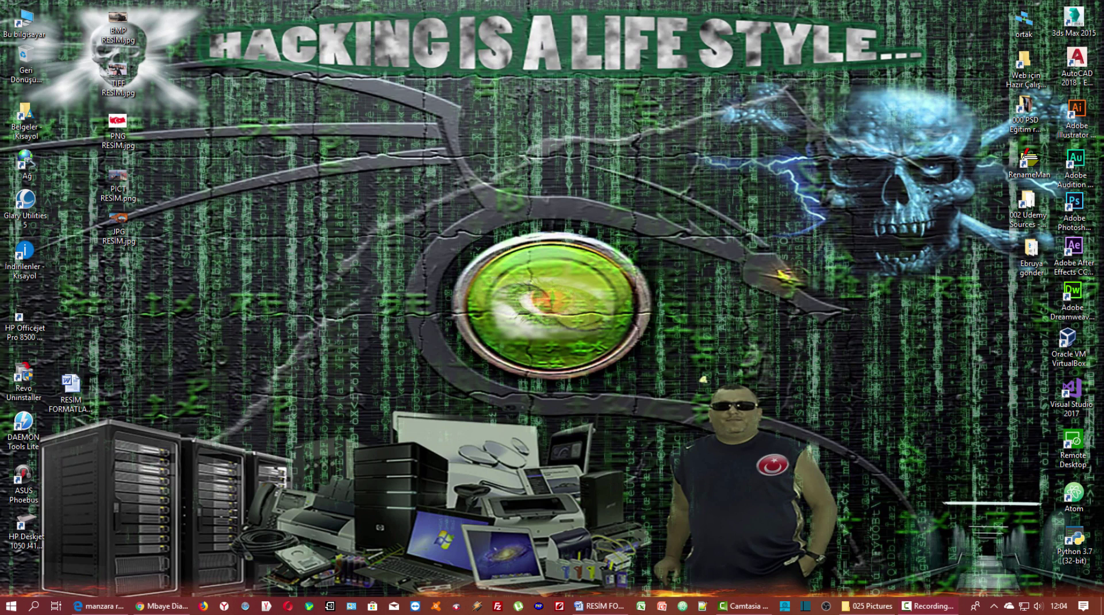
Step: Launch Photoshop and bring up the Open dialog
{"action": "left_click", "coordinate": [1074, 202]}
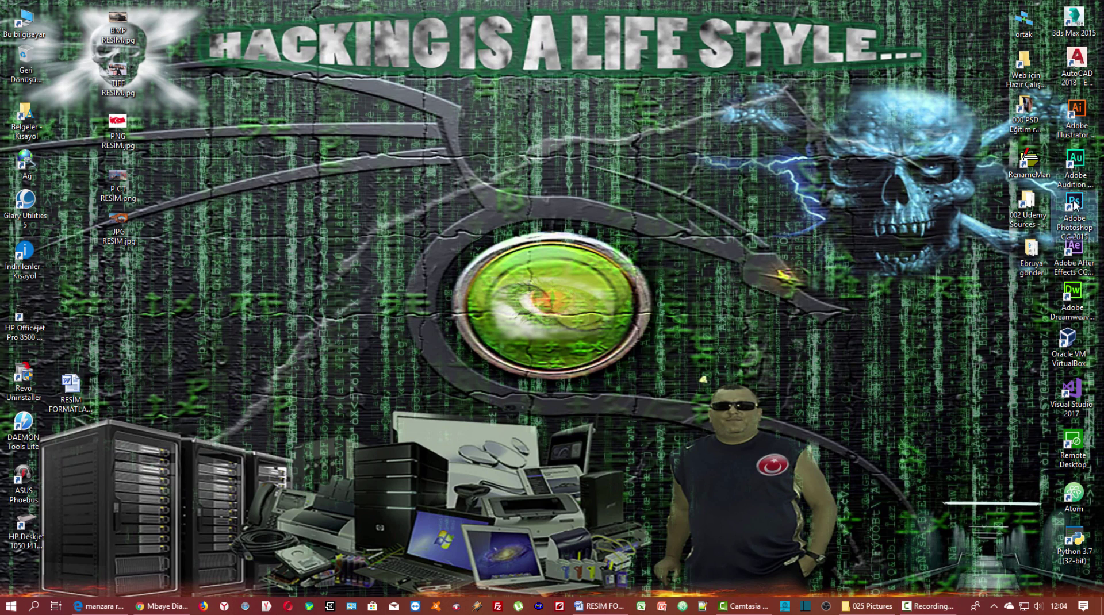
{"action": "double_click", "coordinate": [1074, 202]}
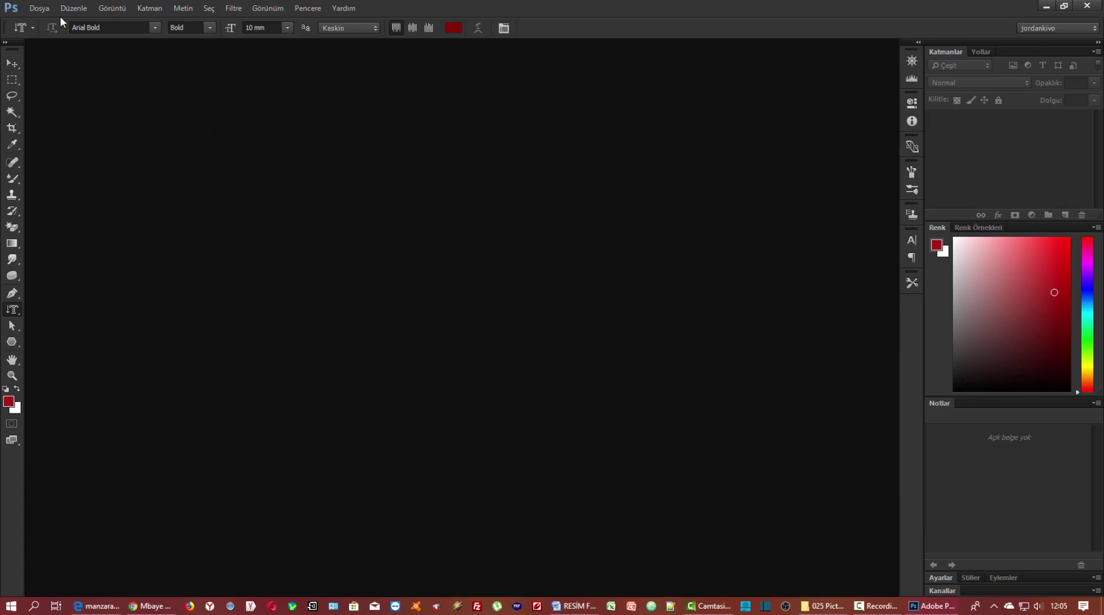
{"action": "left_click", "coordinate": [39, 8]}
{"action": "left_click", "coordinate": [57, 33]}
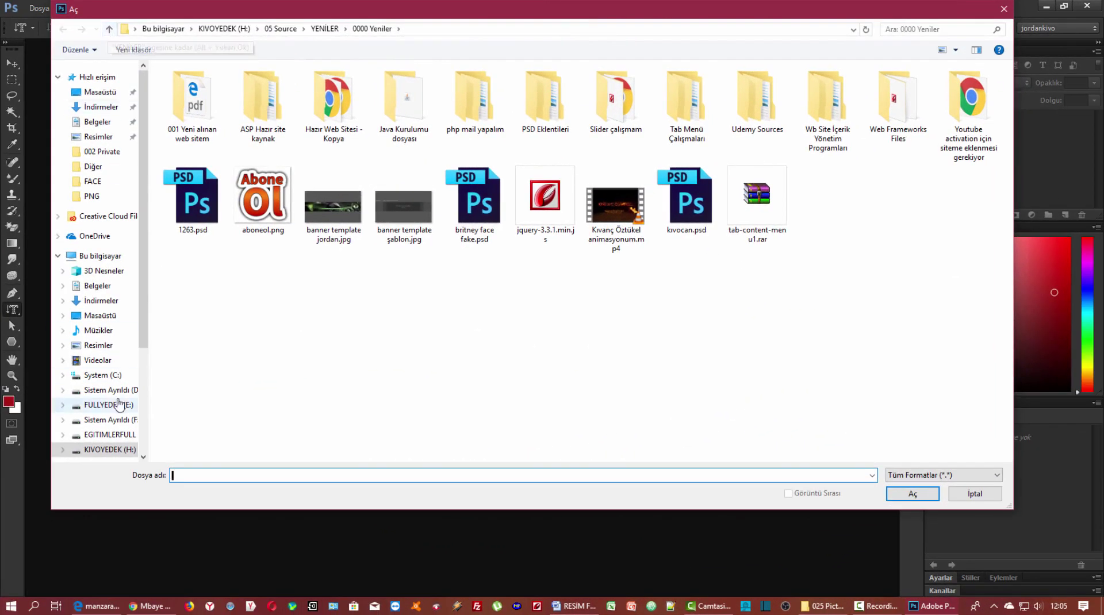
Step: Browse to H:\04 Pictures\025 Pictures\iç mimari with folders shown as medium icons
{"action": "triple_click", "coordinate": [109, 29]}
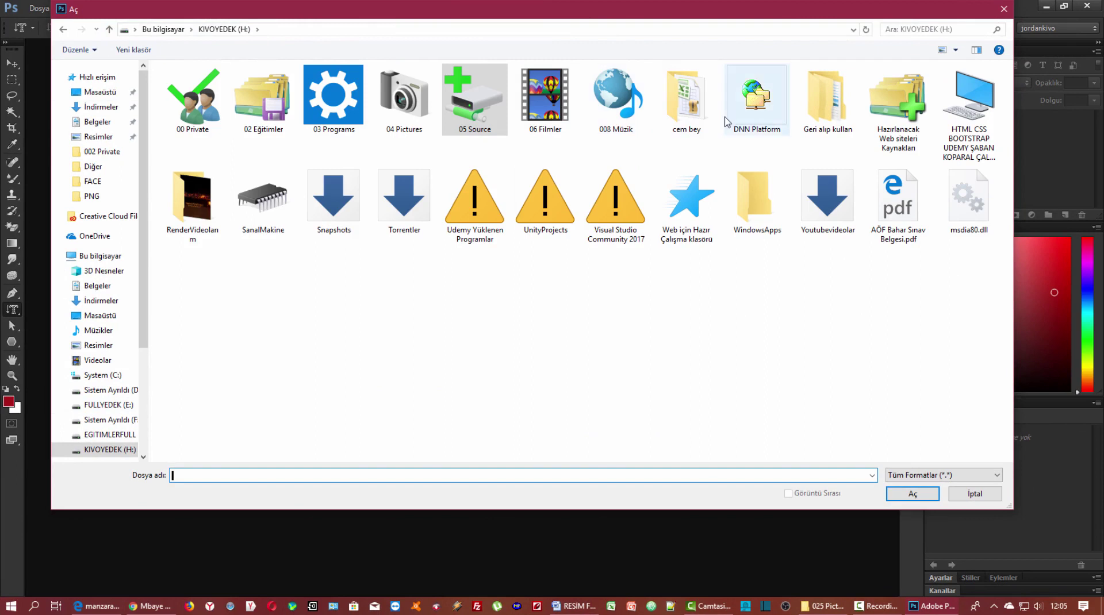
{"action": "double_click", "coordinate": [414, 96]}
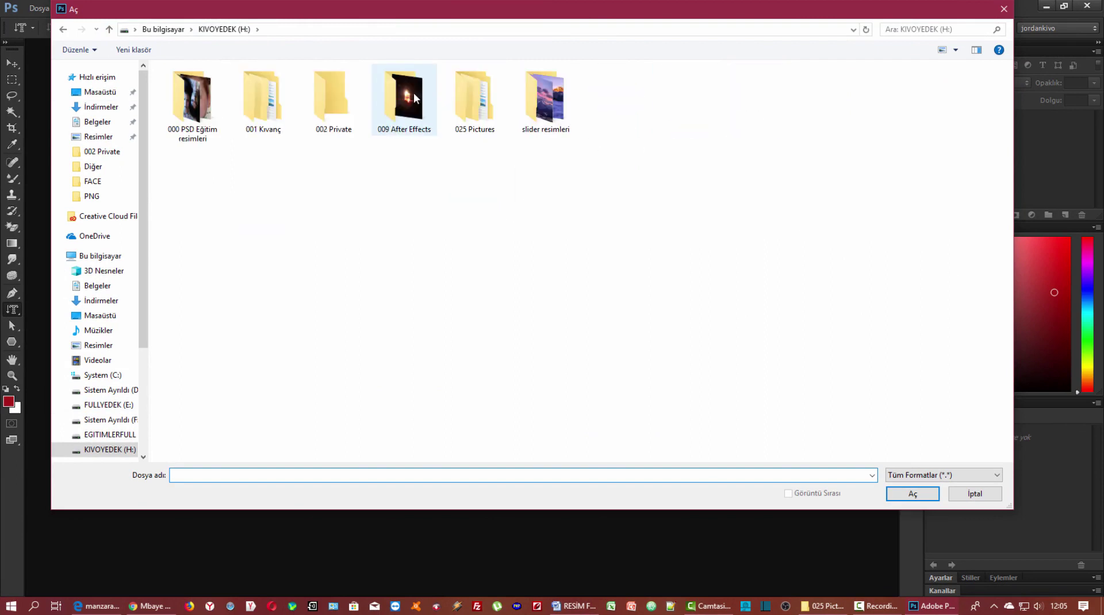
{"action": "double_click", "coordinate": [472, 103]}
{"action": "right_click", "coordinate": [610, 174]}
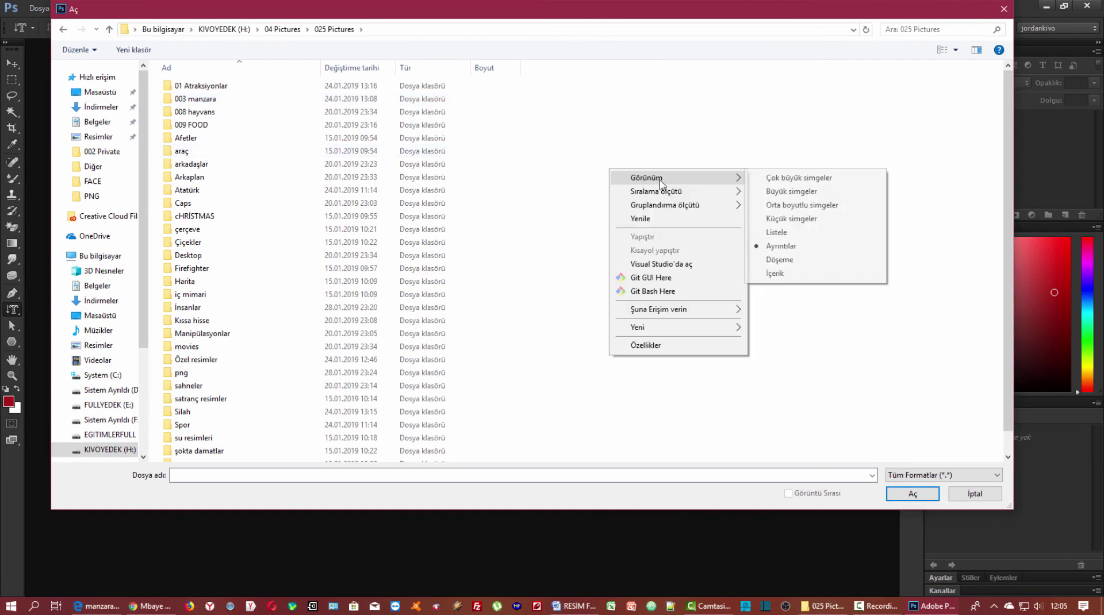
{"action": "left_click", "coordinate": [799, 206]}
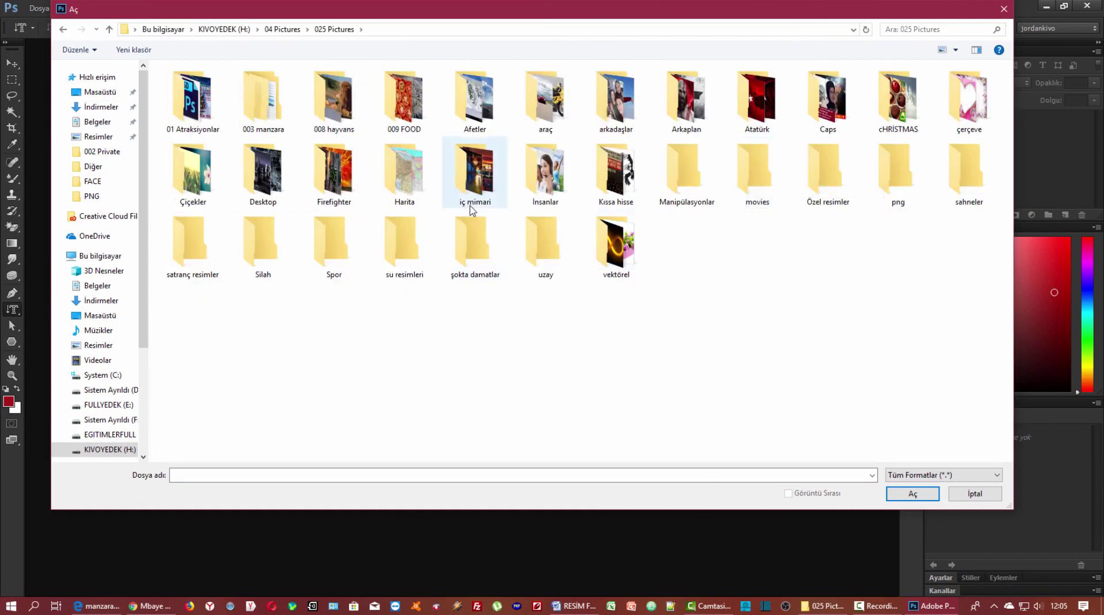
{"action": "double_click", "coordinate": [476, 172]}
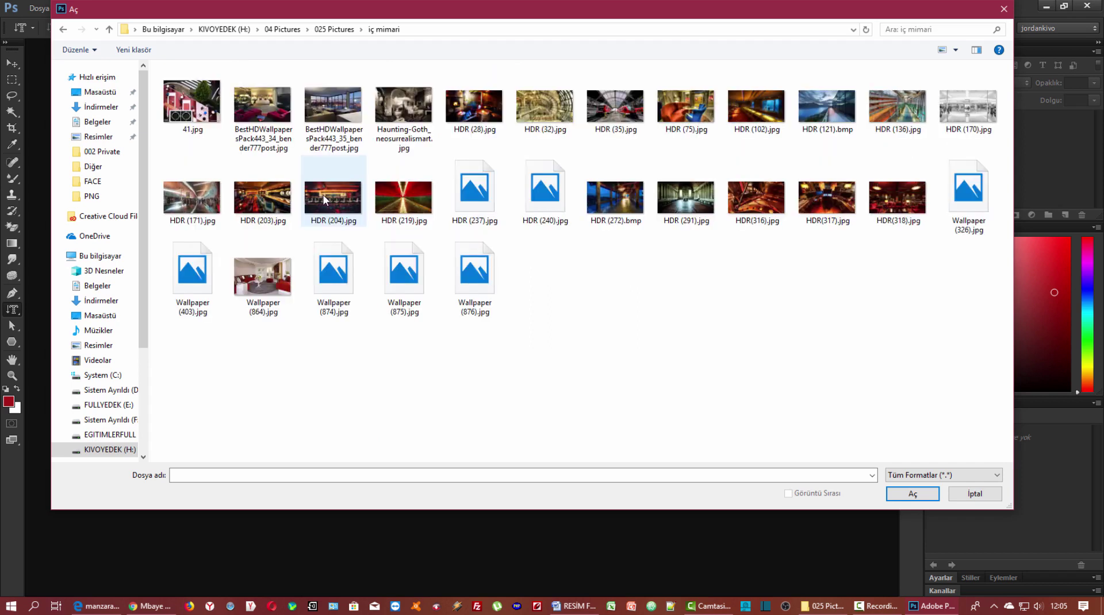
{"action": "left_click", "coordinate": [332, 118]}
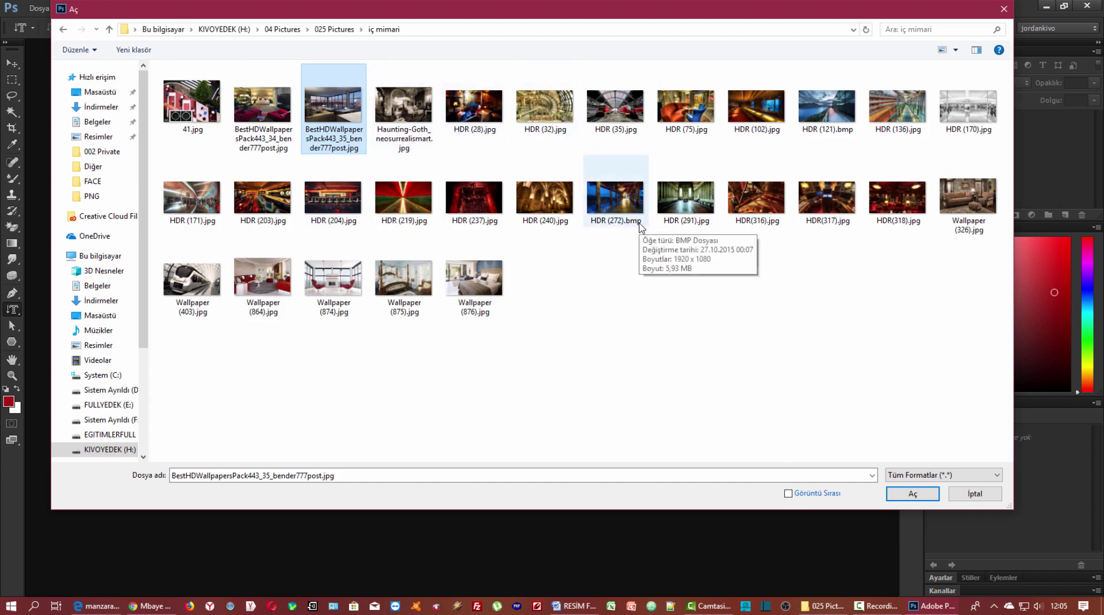
Step: Look through the png\ATATÜRK\atatürk image subfolder
{"action": "left_click", "coordinate": [109, 30]}
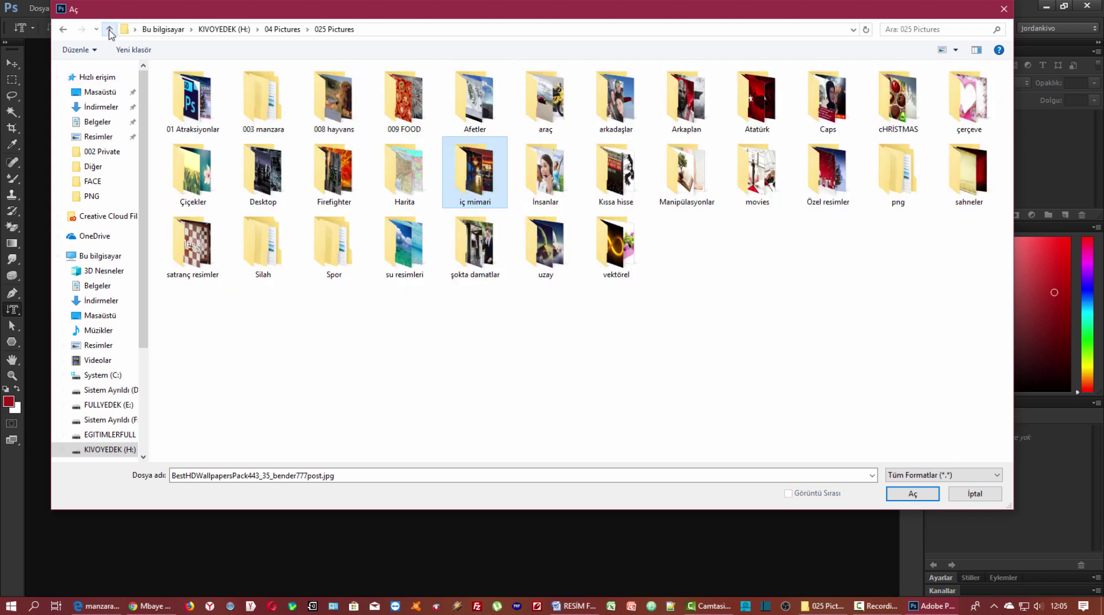
{"action": "double_click", "coordinate": [890, 183]}
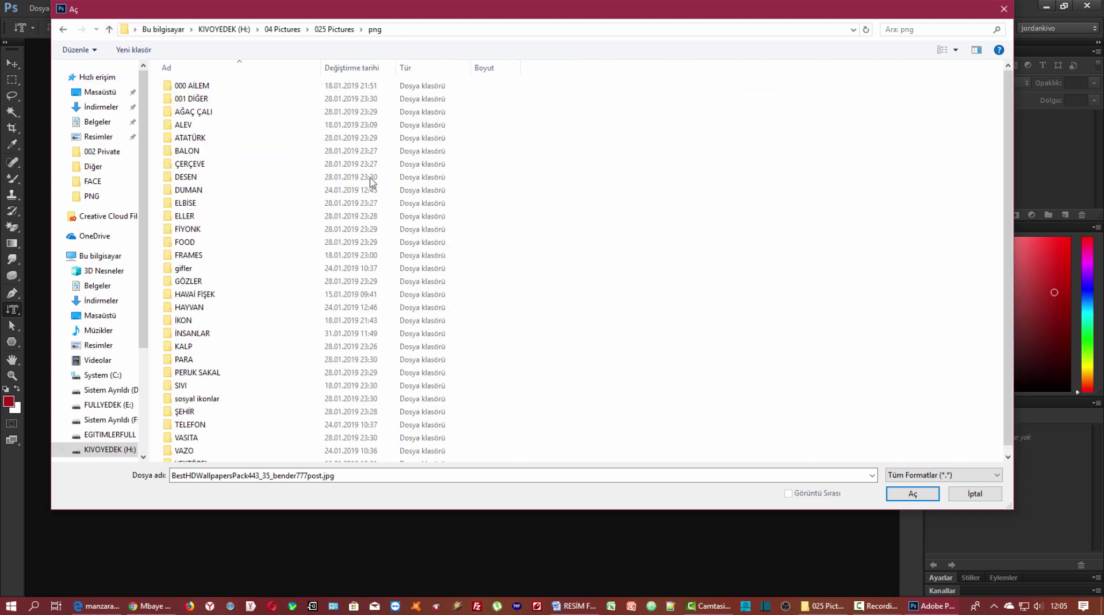
{"action": "left_click", "coordinate": [188, 139]}
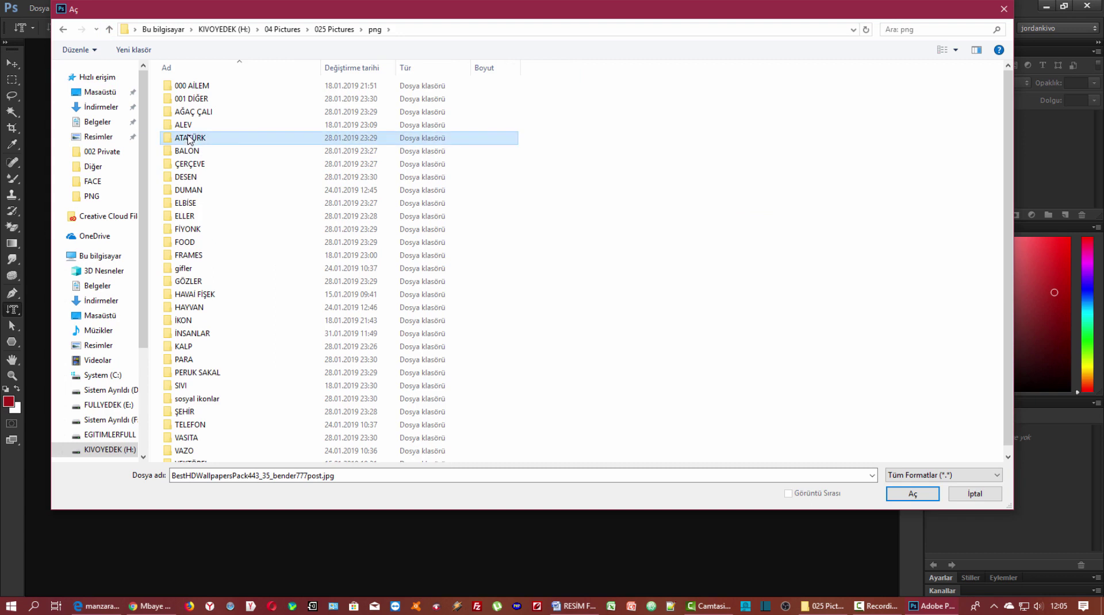
{"action": "double_click", "coordinate": [367, 143]}
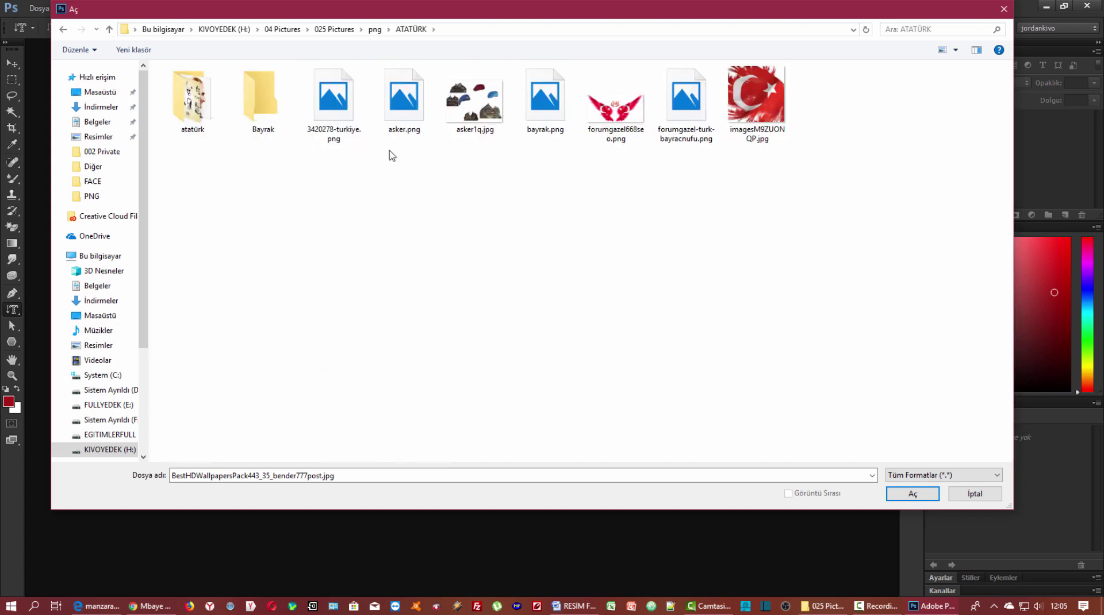
{"action": "double_click", "coordinate": [185, 100]}
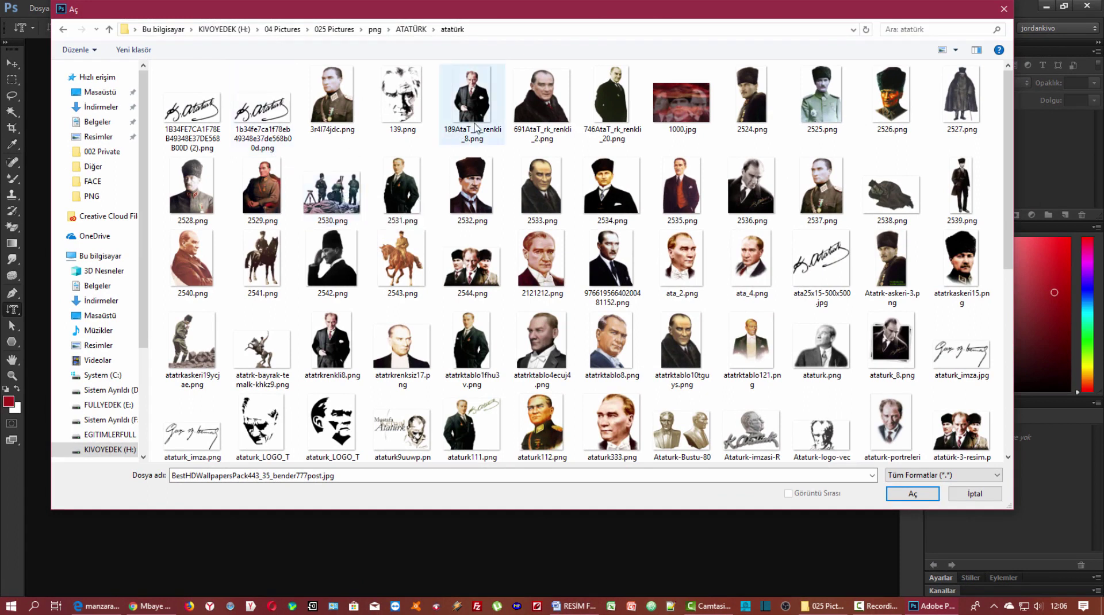
Step: Return to the iç mimari folder and select HDR (203).jpg
{"action": "left_click", "coordinate": [109, 30]}
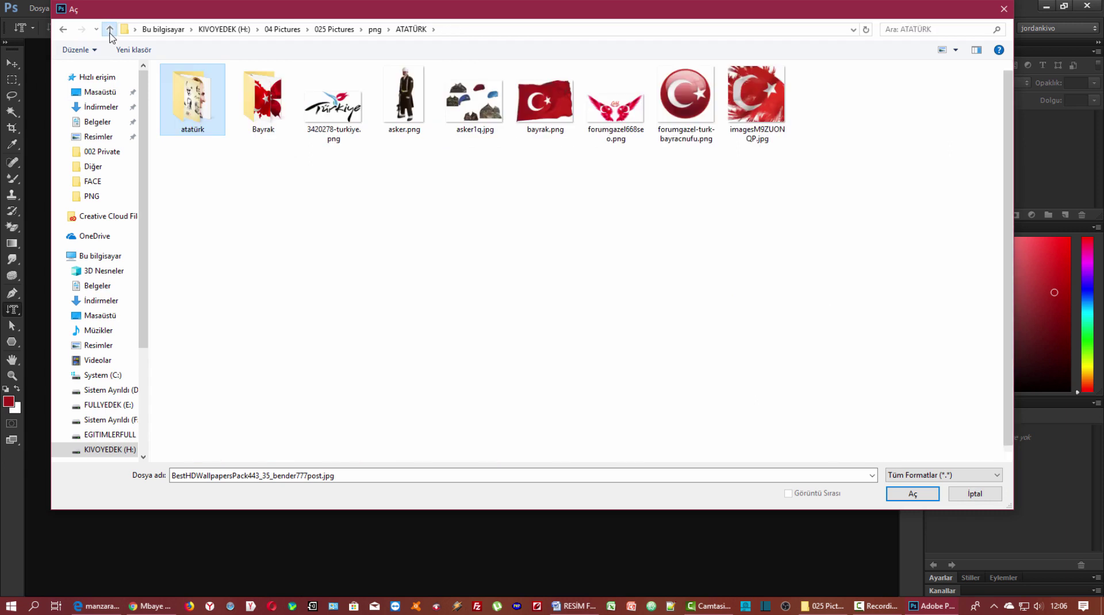
{"action": "left_click", "coordinate": [110, 30]}
{"action": "left_click", "coordinate": [109, 30]}
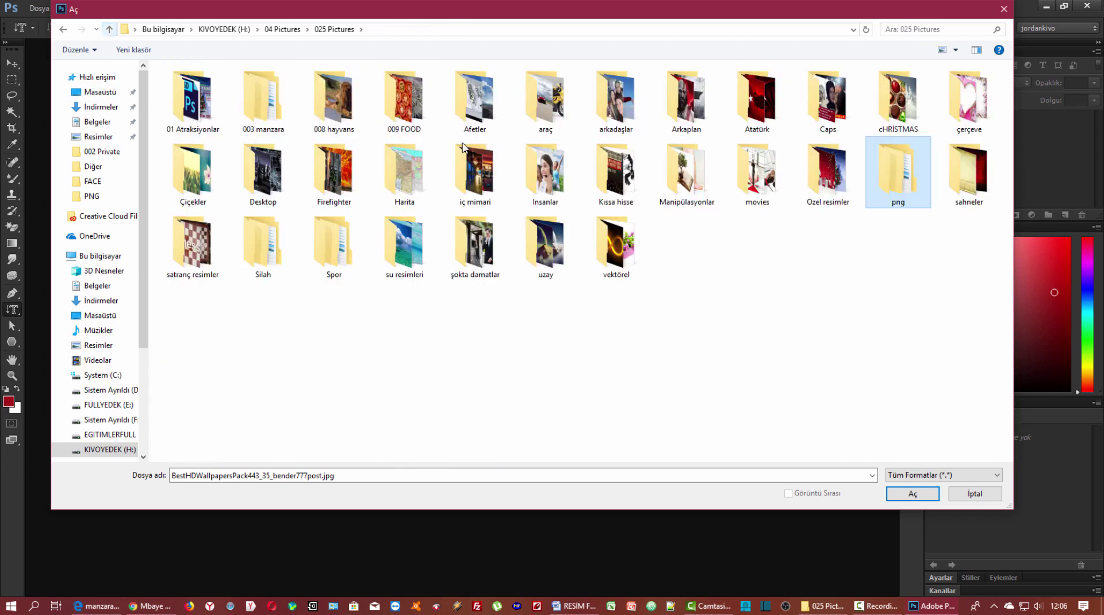
{"action": "left_click", "coordinate": [485, 180]}
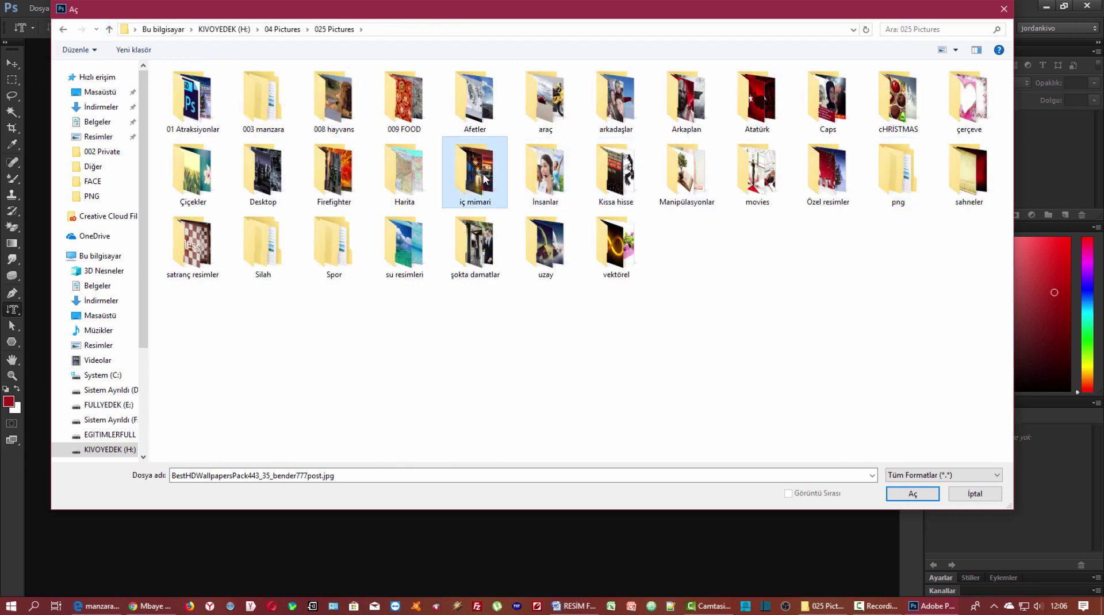
{"action": "double_click", "coordinate": [485, 179]}
{"action": "left_click", "coordinate": [268, 173]}
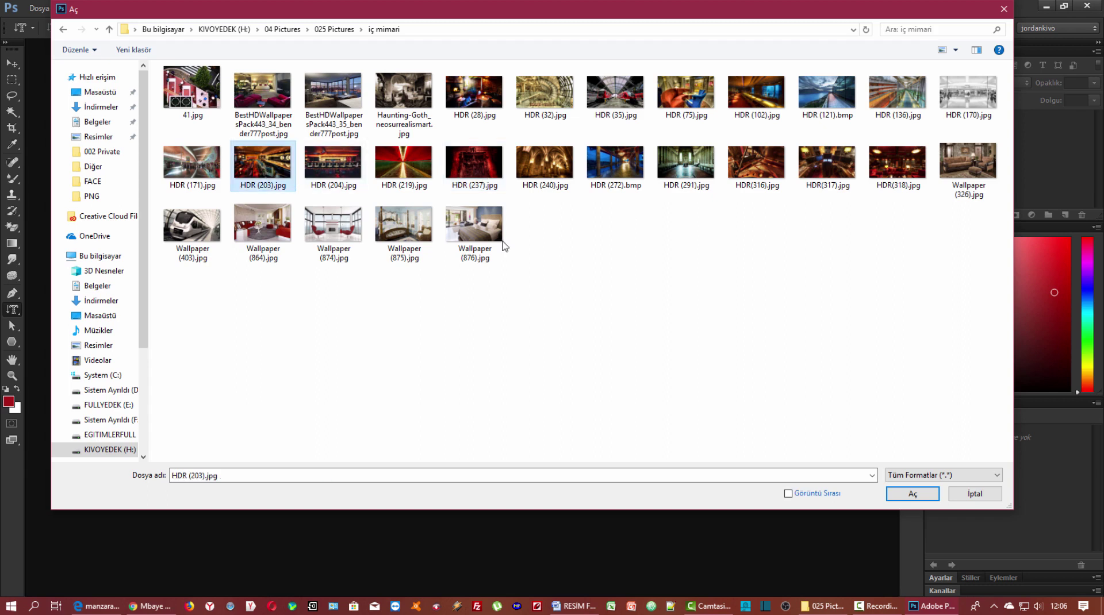
Step: Open HDR (203).jpg and check its RGB, 8 Bits/Channel mode under Image > Mode
{"action": "left_click", "coordinate": [909, 493]}
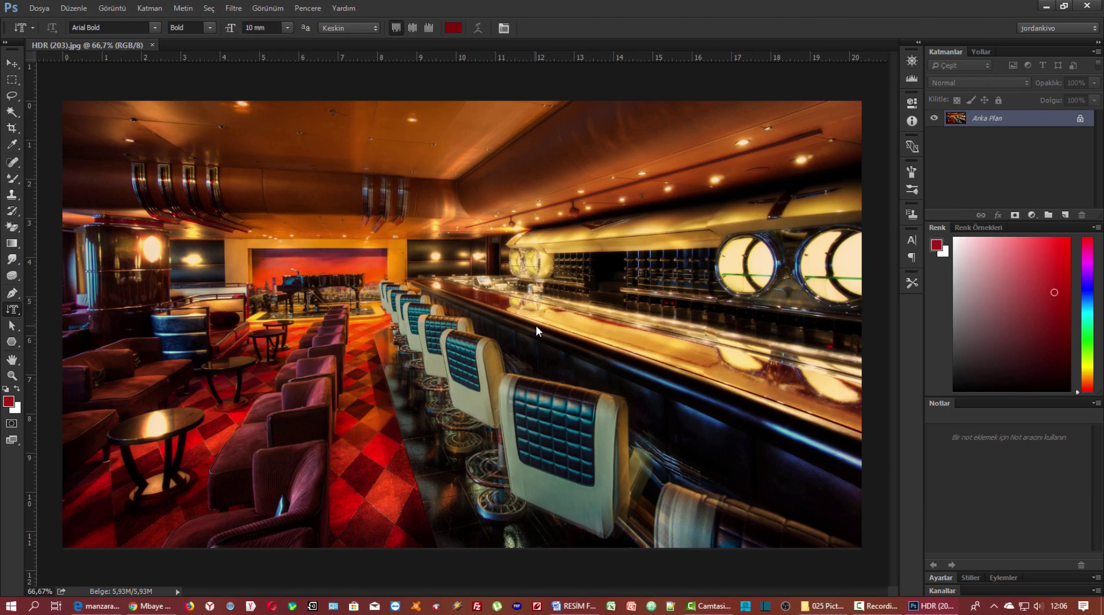
{"action": "left_click", "coordinate": [104, 9]}
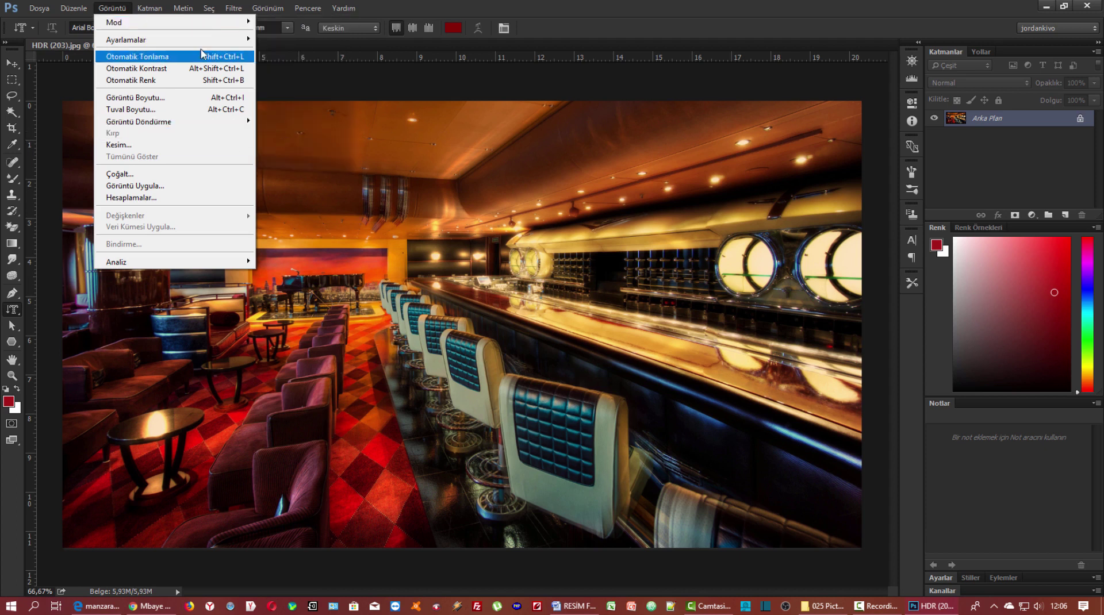
{"action": "mouse_move", "coordinate": [130, 21]}
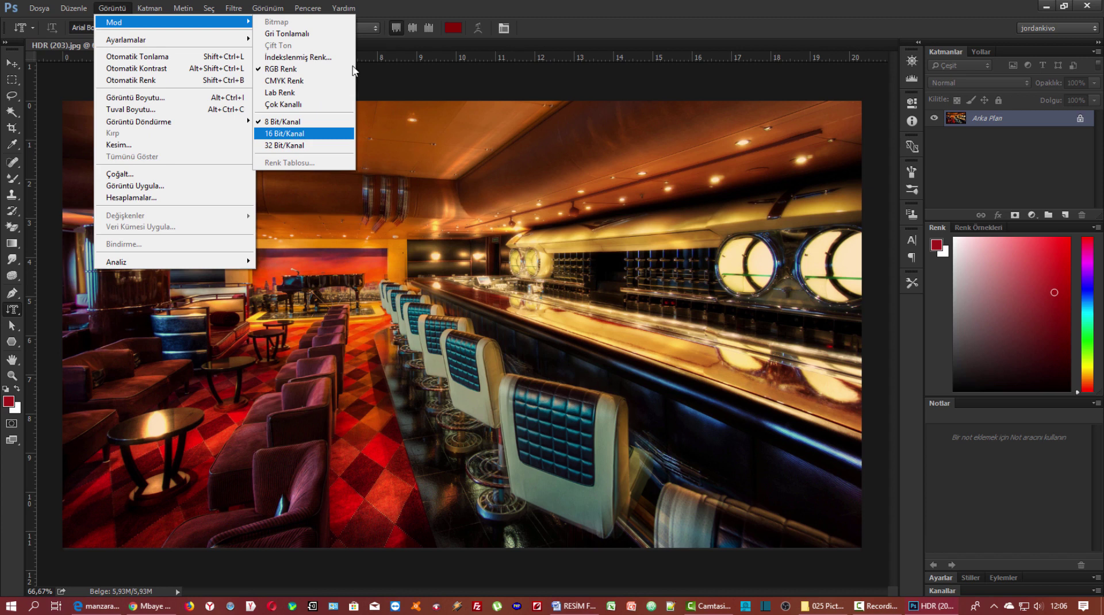
Step: Review the Save As format list available for HDR (203).jpg
{"action": "left_click", "coordinate": [38, 8]}
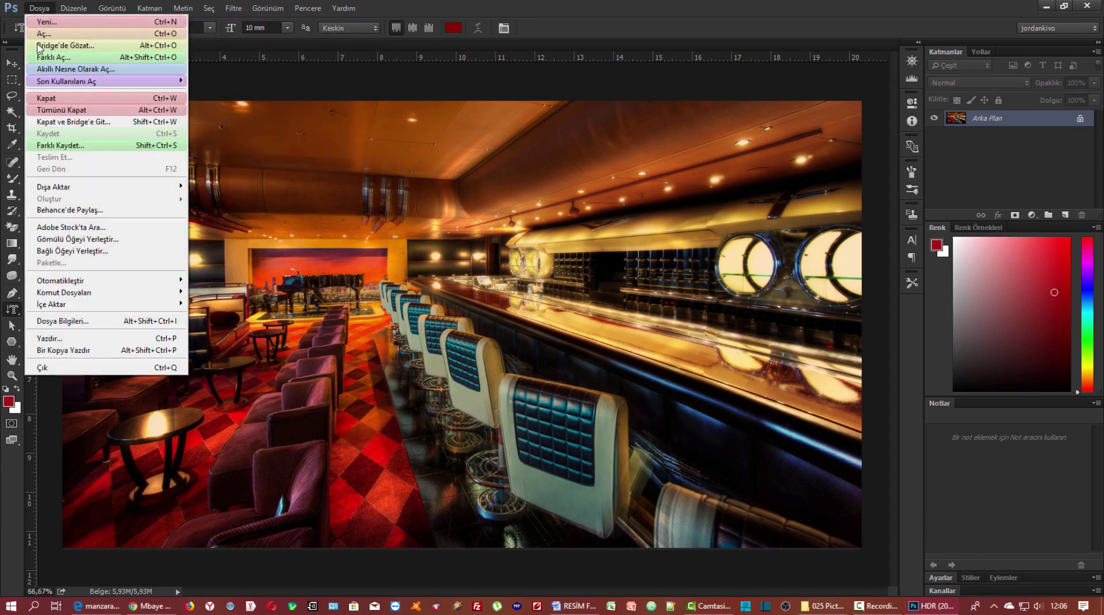
{"action": "left_click", "coordinate": [54, 145]}
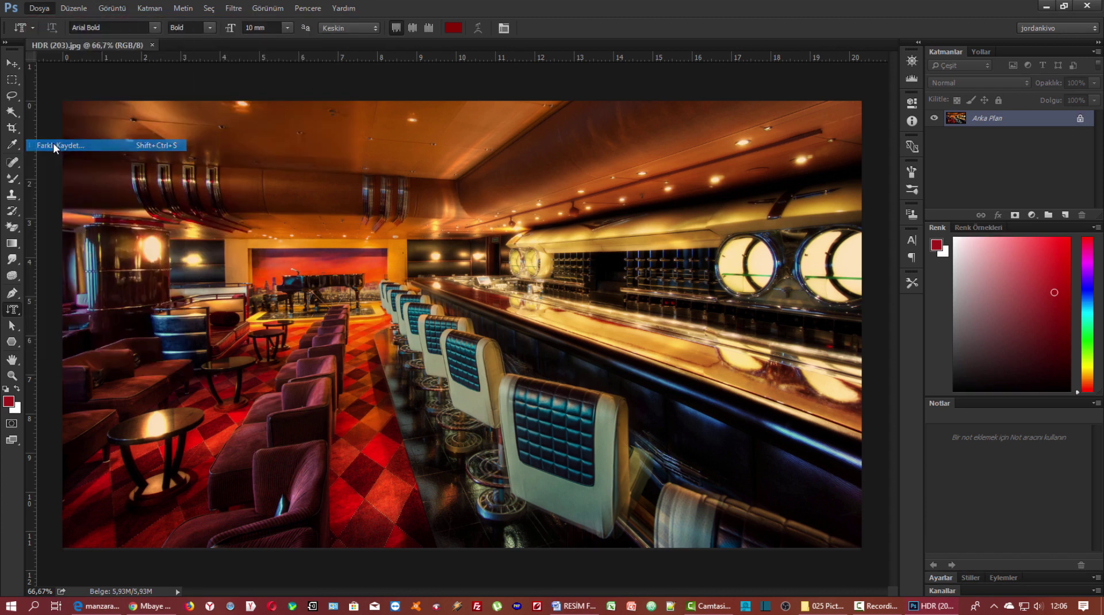
{"action": "left_click", "coordinate": [162, 467]}
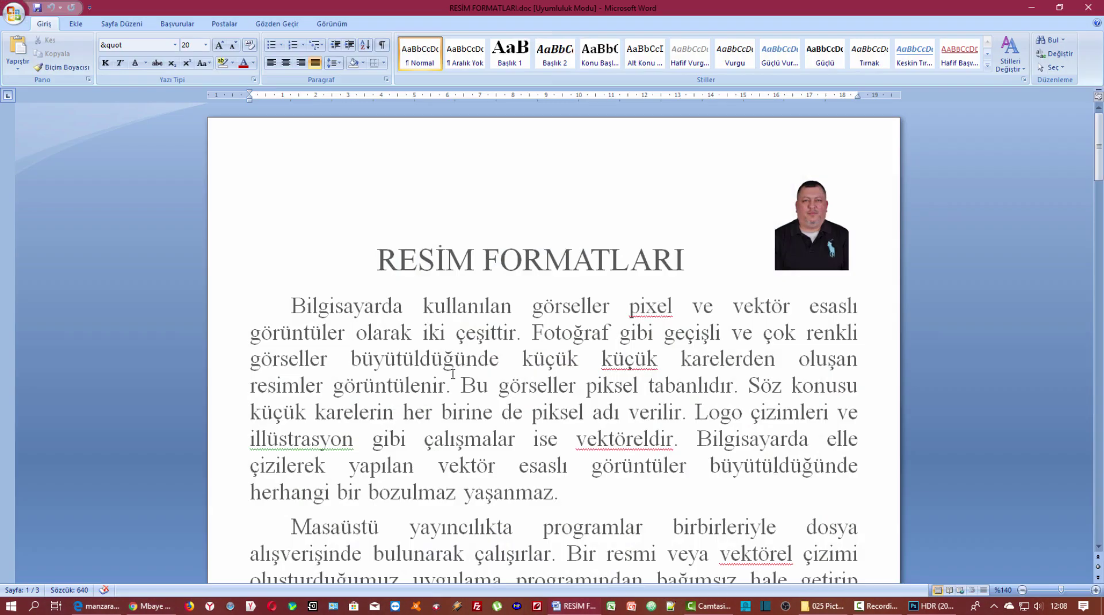
Step: Highlight the pixel/vector paragraph, then scroll down to the full TIFF description
{"action": "scroll", "coordinate": [452, 373], "scroll_direction": "down", "scroll_amount": 1}
{"action": "scroll", "coordinate": [450, 375], "scroll_direction": "down", "scroll_amount": 1}
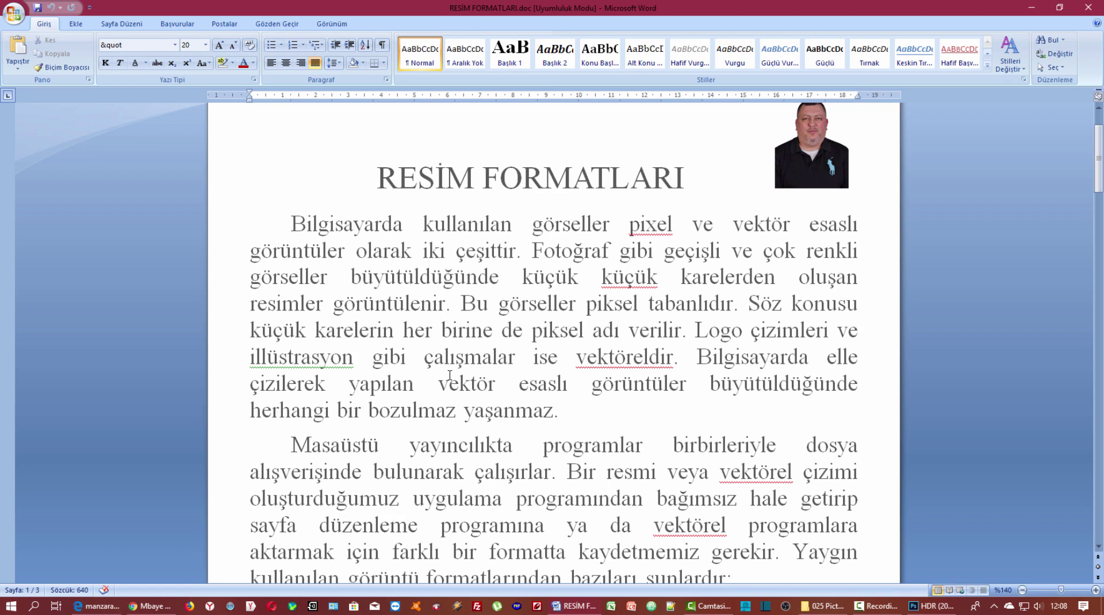
{"action": "mouse_move", "coordinate": [298, 228]}
{"action": "left_mouse_down"}
{"action": "mouse_move", "coordinate": [415, 332]}
{"action": "mouse_move", "coordinate": [552, 403]}
{"action": "left_mouse_up"}
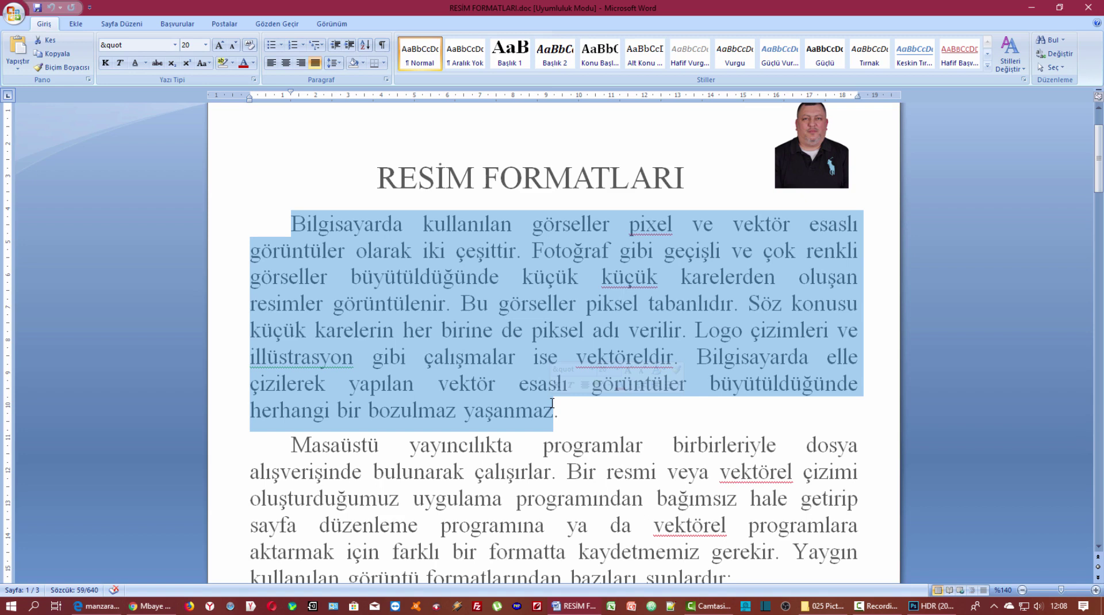
{"action": "scroll", "coordinate": [551, 402], "scroll_direction": "down", "scroll_amount": 2}
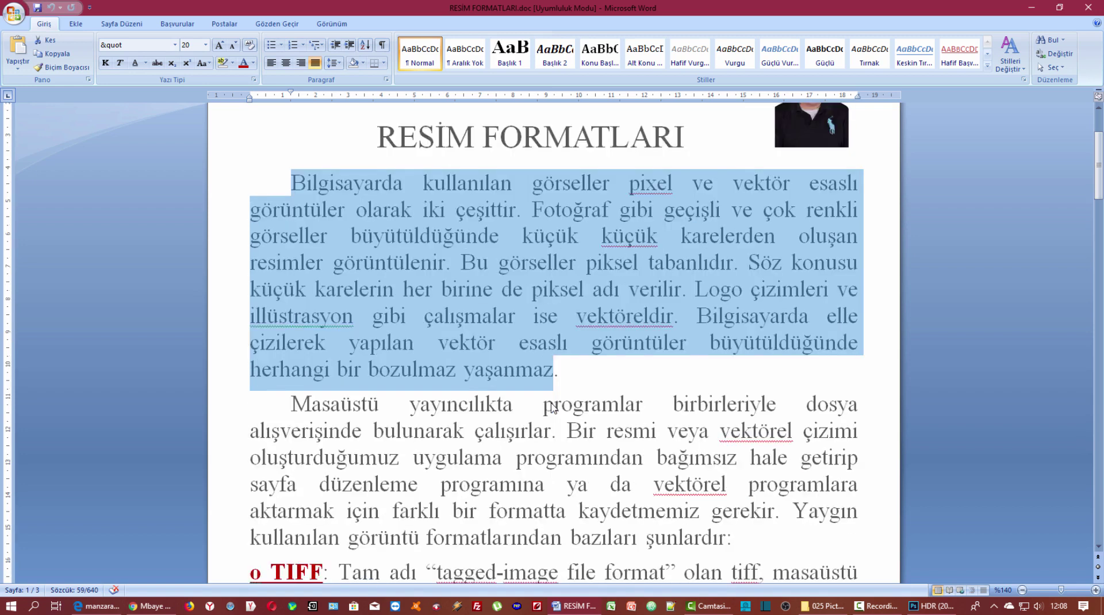
{"action": "scroll", "coordinate": [551, 403], "scroll_direction": "down", "scroll_amount": 1}
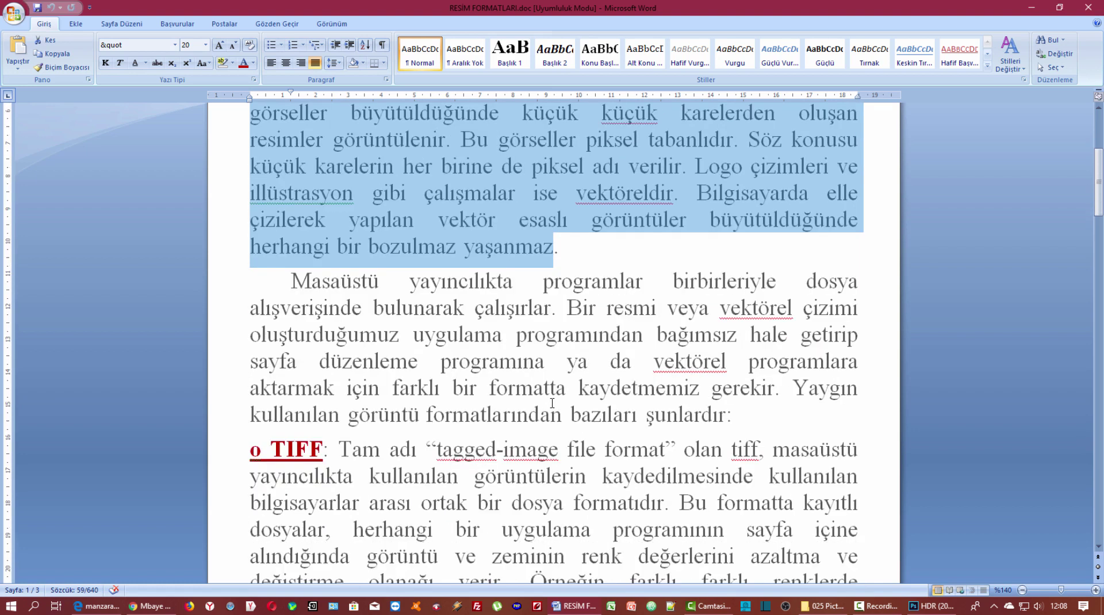
{"action": "scroll", "coordinate": [552, 402], "scroll_direction": "down", "scroll_amount": 1}
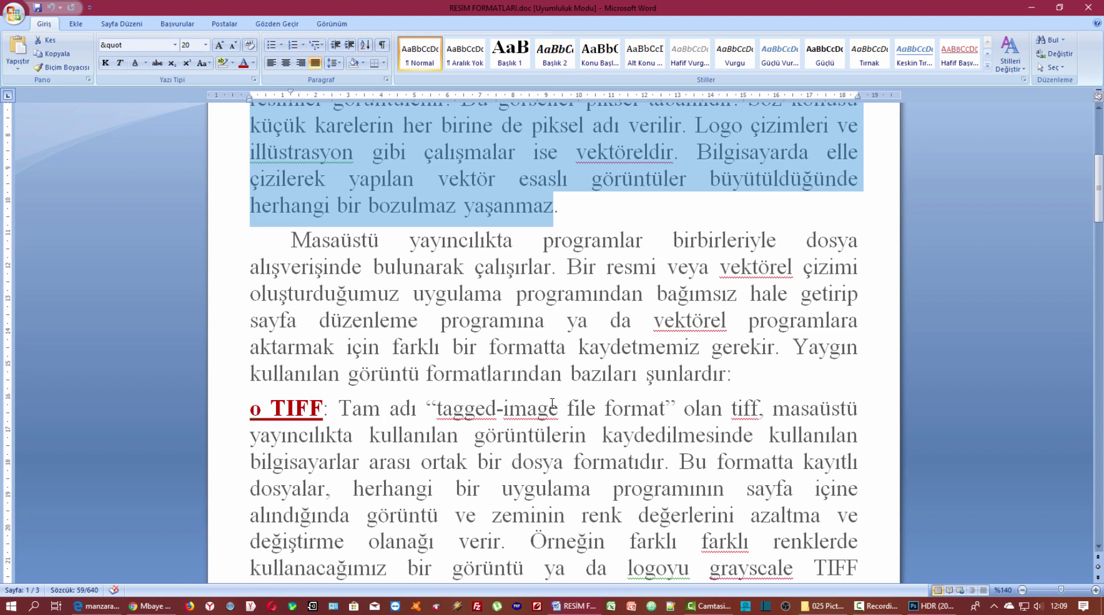
{"action": "scroll", "coordinate": [552, 402], "scroll_direction": "down", "scroll_amount": 1}
{"action": "scroll", "coordinate": [549, 402], "scroll_direction": "down", "scroll_amount": 1}
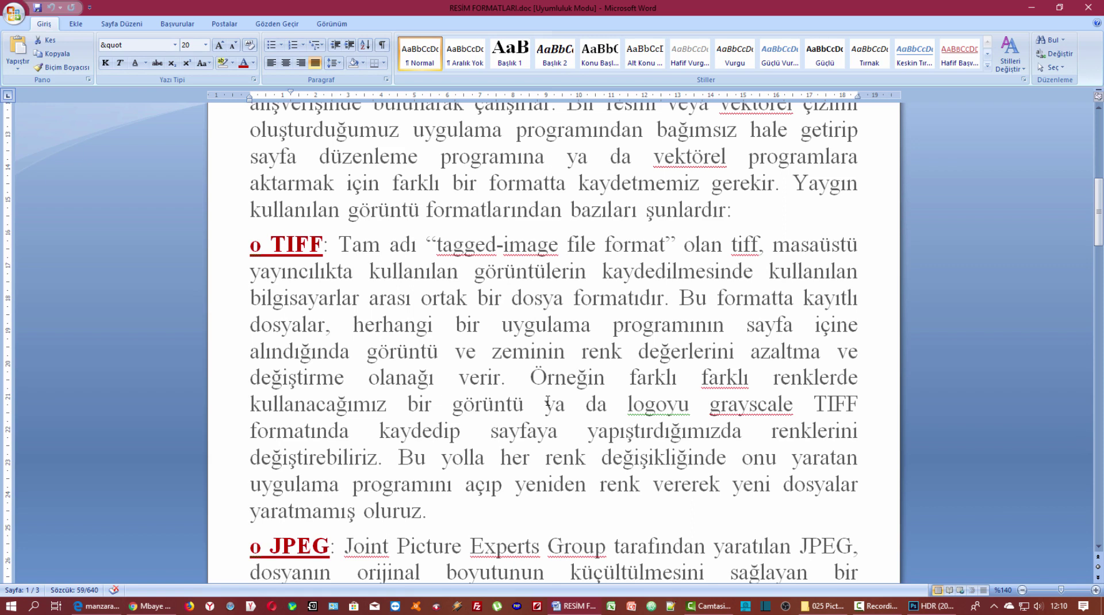
Step: Scroll past the page break to the end of the JPEG paragraph and the EPS heading
{"action": "scroll", "coordinate": [547, 404], "scroll_direction": "down", "scroll_amount": 1}
{"action": "scroll", "coordinate": [548, 404], "scroll_direction": "down", "scroll_amount": 1}
{"action": "scroll", "coordinate": [547, 402], "scroll_direction": "down", "scroll_amount": 1}
{"action": "scroll", "coordinate": [548, 400], "scroll_direction": "down", "scroll_amount": 1}
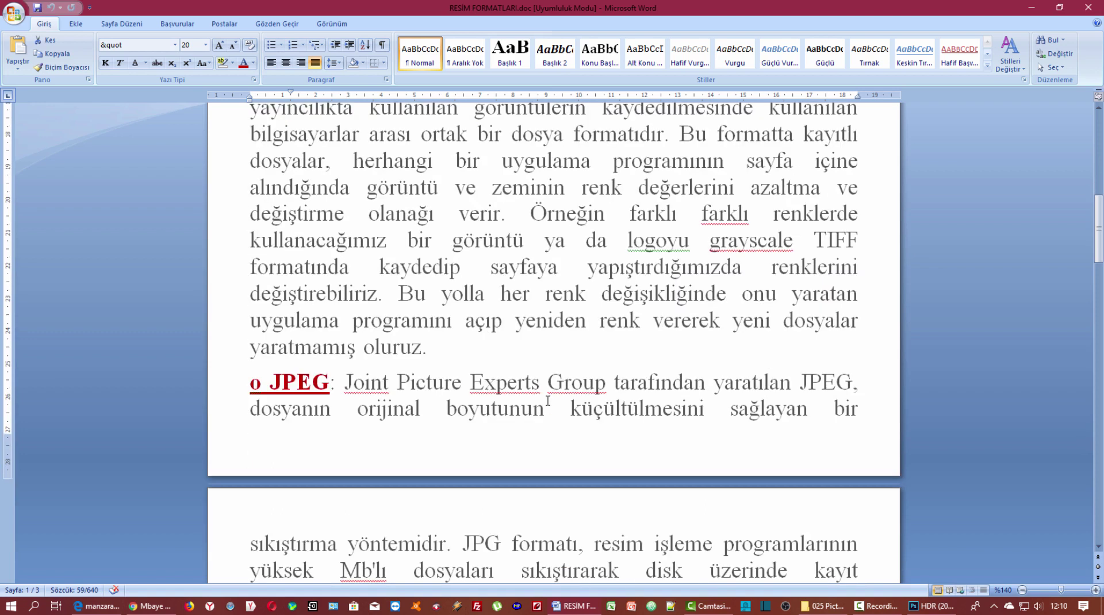
{"action": "scroll", "coordinate": [547, 401], "scroll_direction": "down", "scroll_amount": 1}
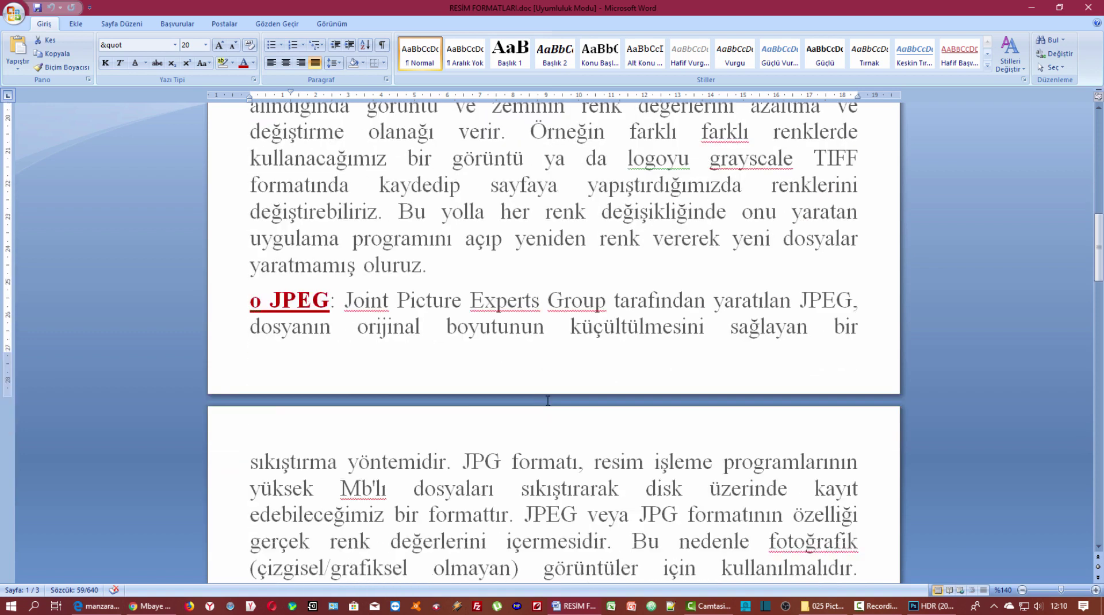
{"action": "scroll", "coordinate": [547, 403], "scroll_direction": "down", "scroll_amount": 1}
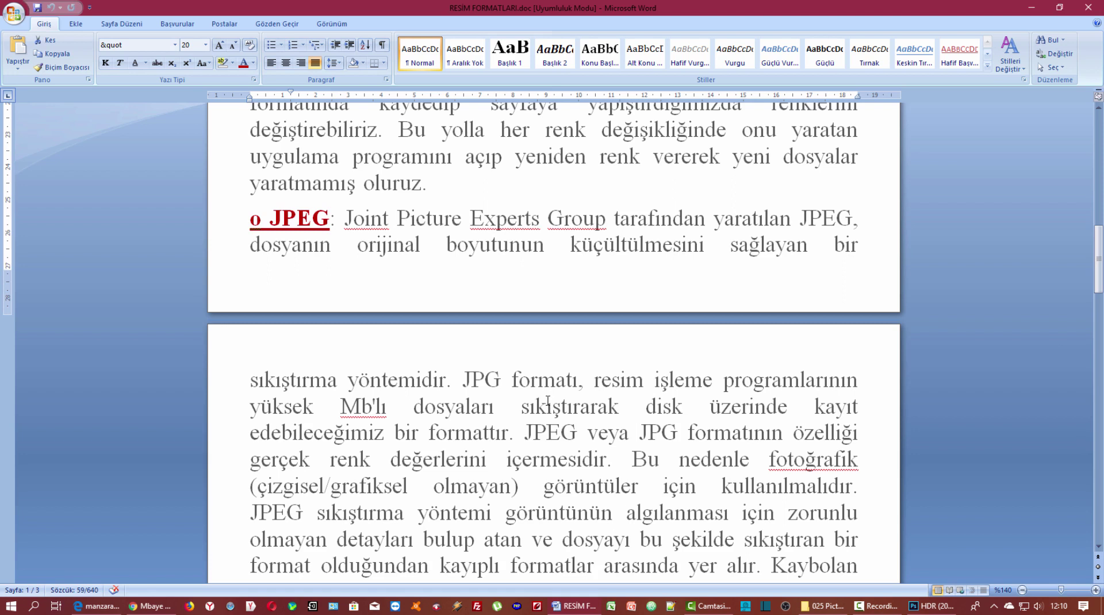
{"action": "scroll", "coordinate": [547, 402], "scroll_direction": "down", "scroll_amount": 1}
{"action": "scroll", "coordinate": [547, 401], "scroll_direction": "down", "scroll_amount": 2}
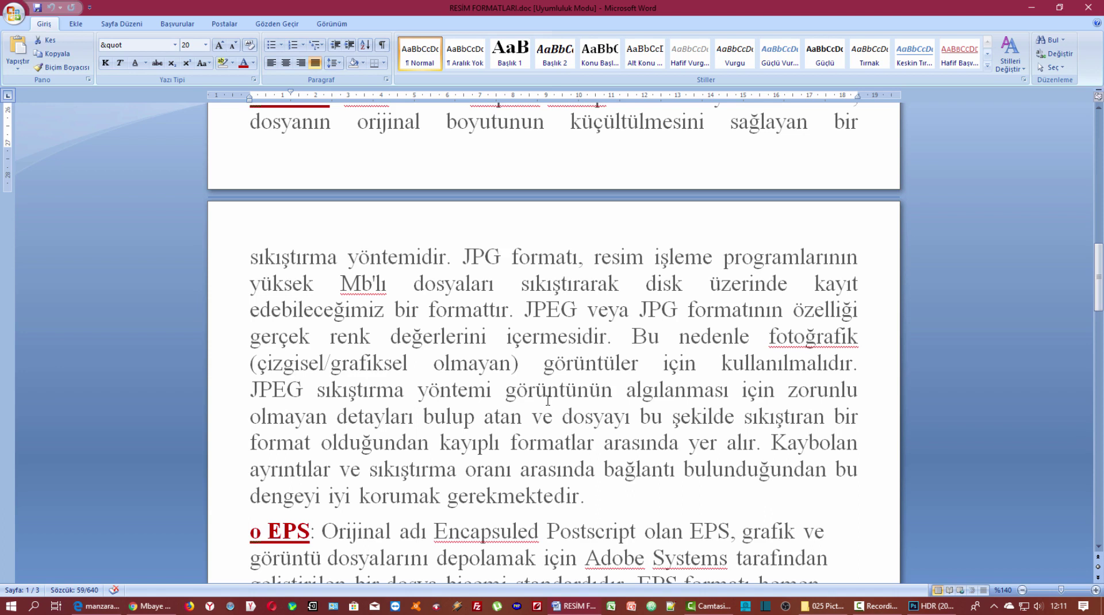
Step: View TIFF RESİM.jpg, PNG RESİM.jpg and PICT RESİM.png in Photos
{"action": "left_click", "coordinate": [1030, 7]}
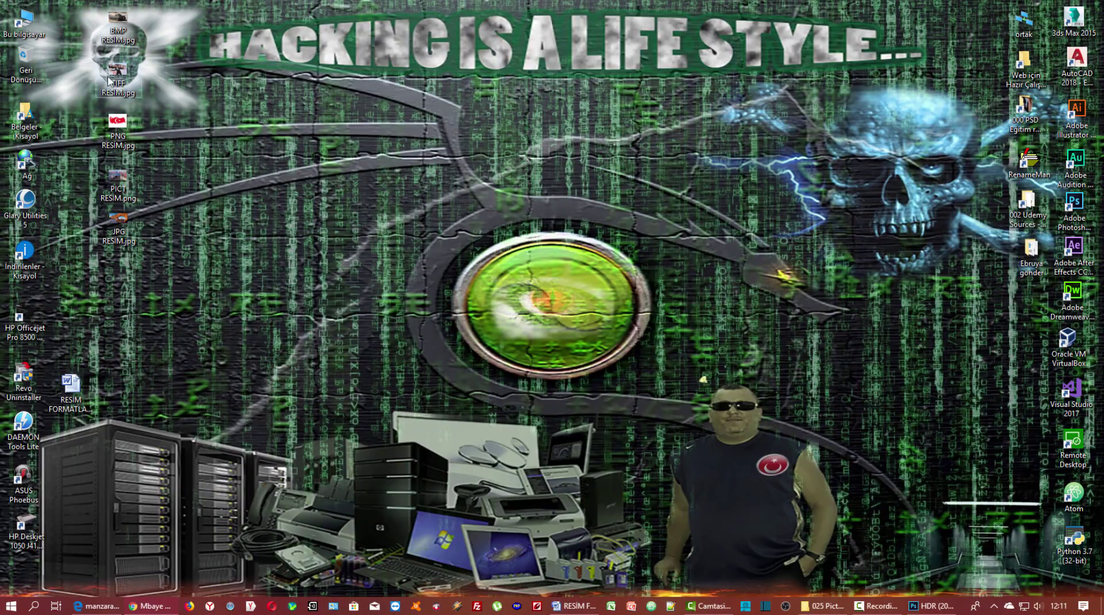
{"action": "right_click", "coordinate": [121, 73]}
{"action": "left_click", "coordinate": [166, 83]}
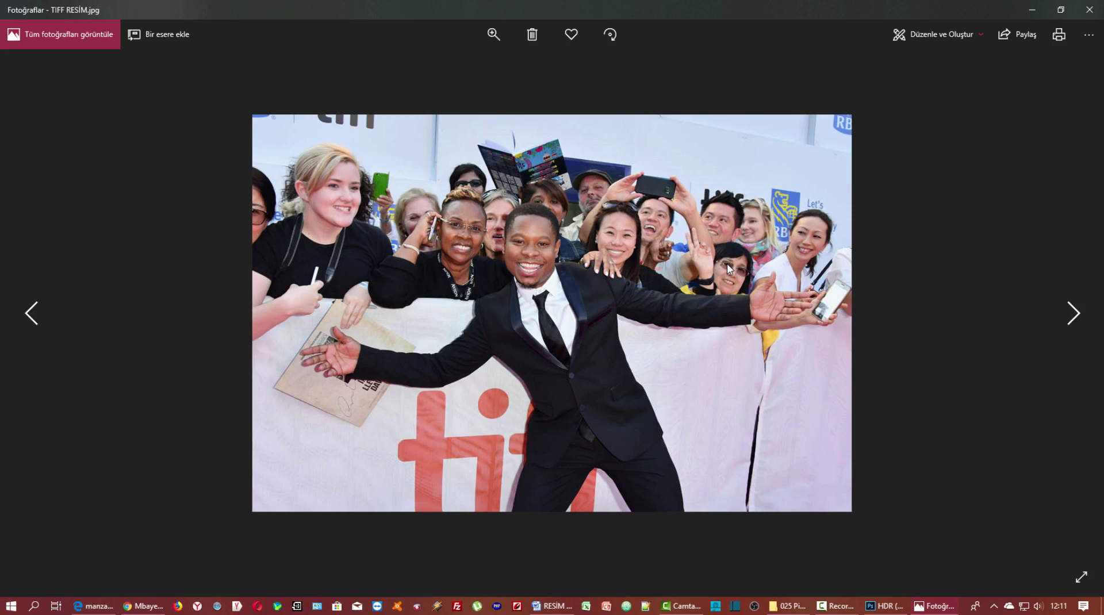
{"action": "left_click", "coordinate": [1072, 314]}
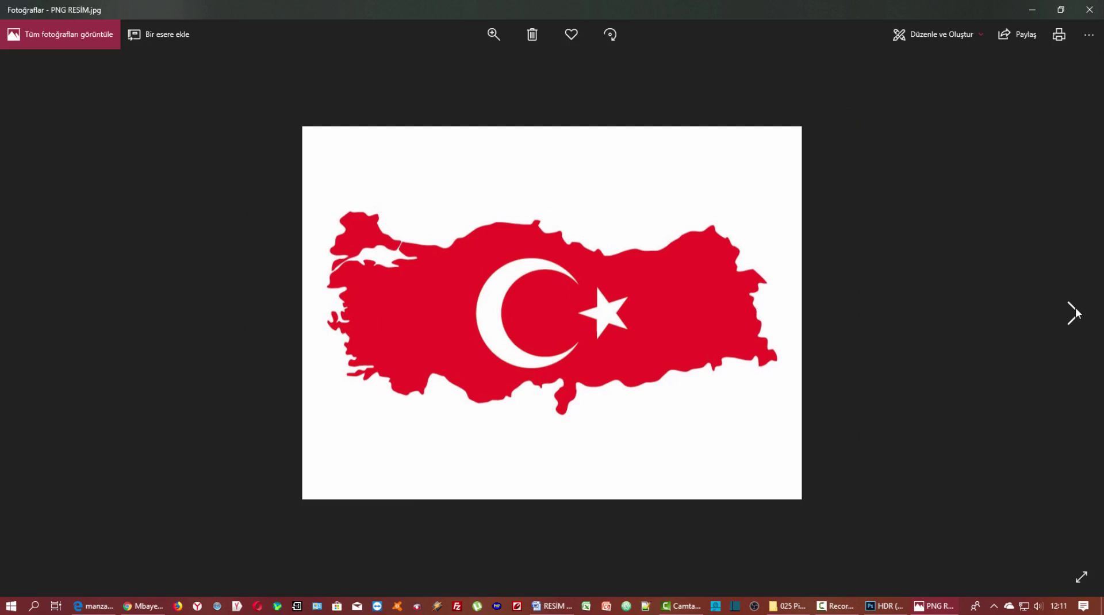
{"action": "left_click", "coordinate": [1075, 309]}
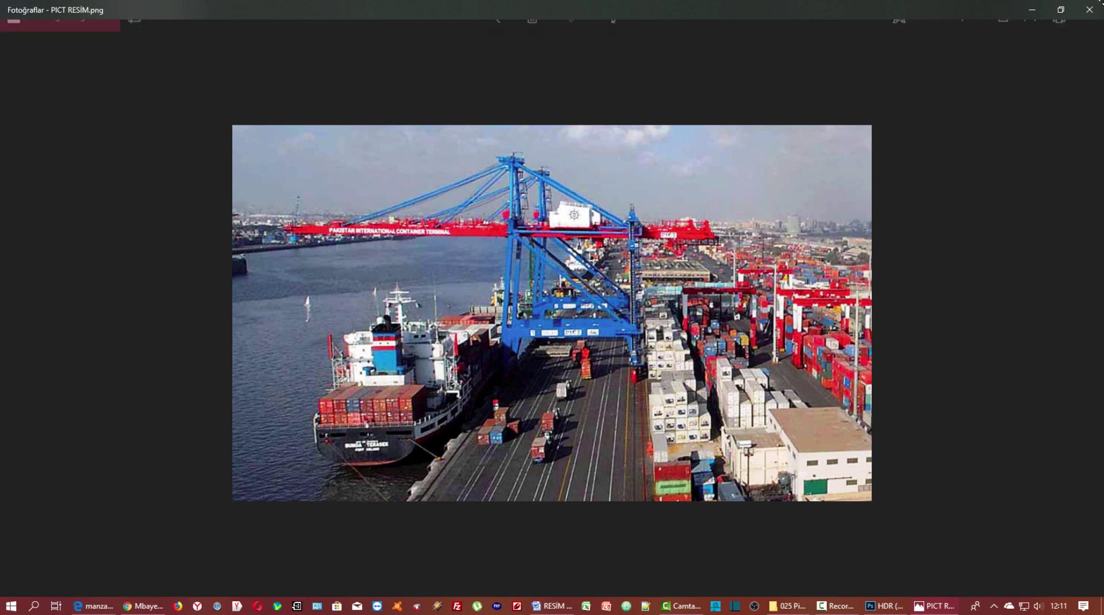
{"action": "left_click", "coordinate": [1091, 9]}
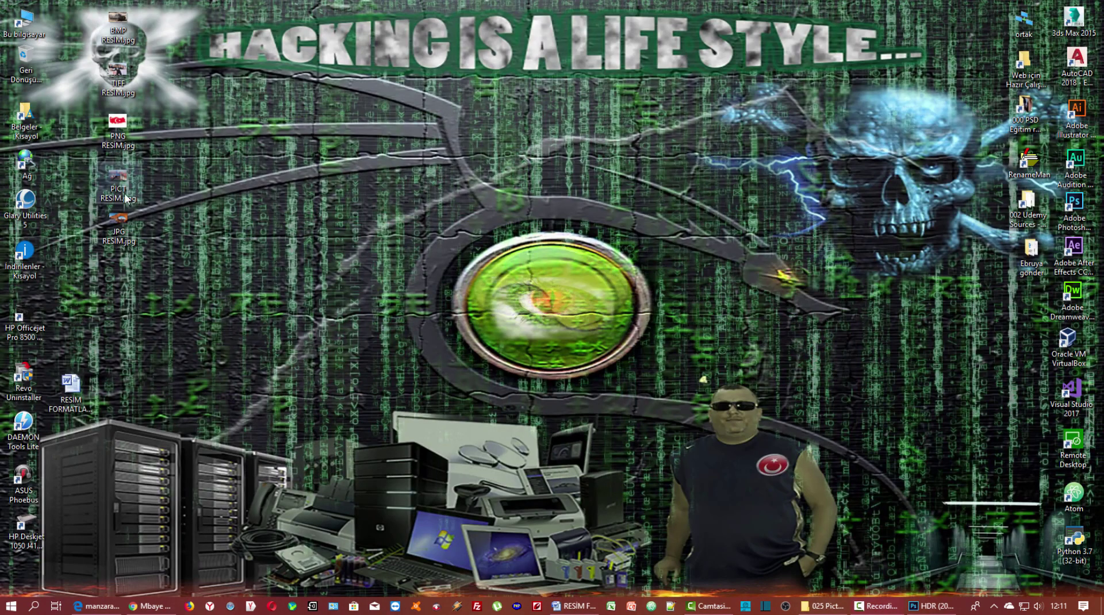
Step: View JPG RESİM.jpg in Photos, then return to the Word document
{"action": "right_click", "coordinate": [122, 220]}
{"action": "left_click", "coordinate": [161, 107]}
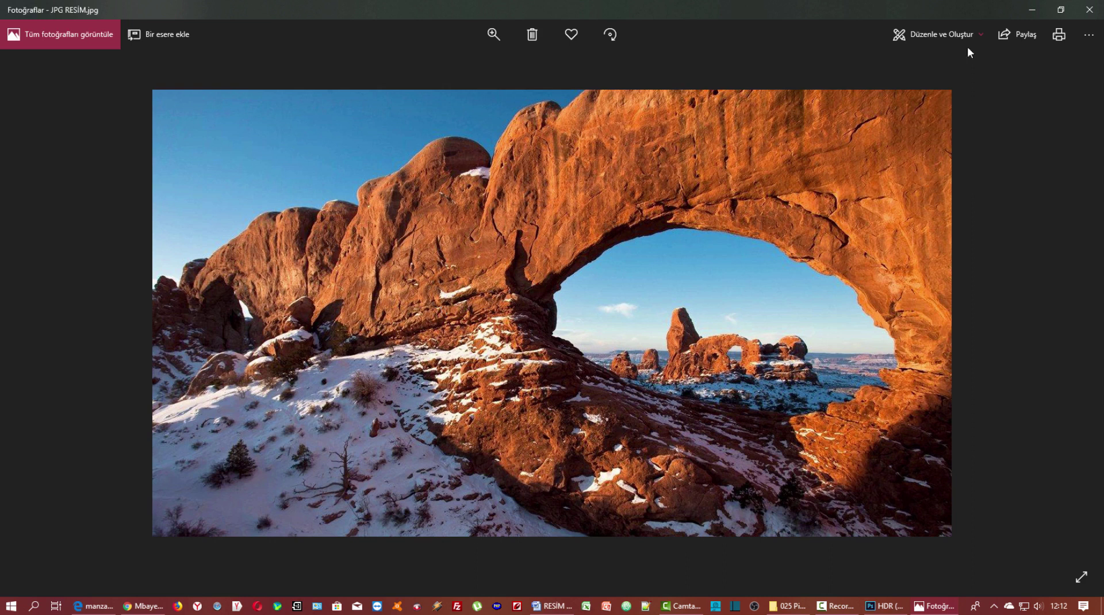
{"action": "left_click", "coordinate": [1030, 11]}
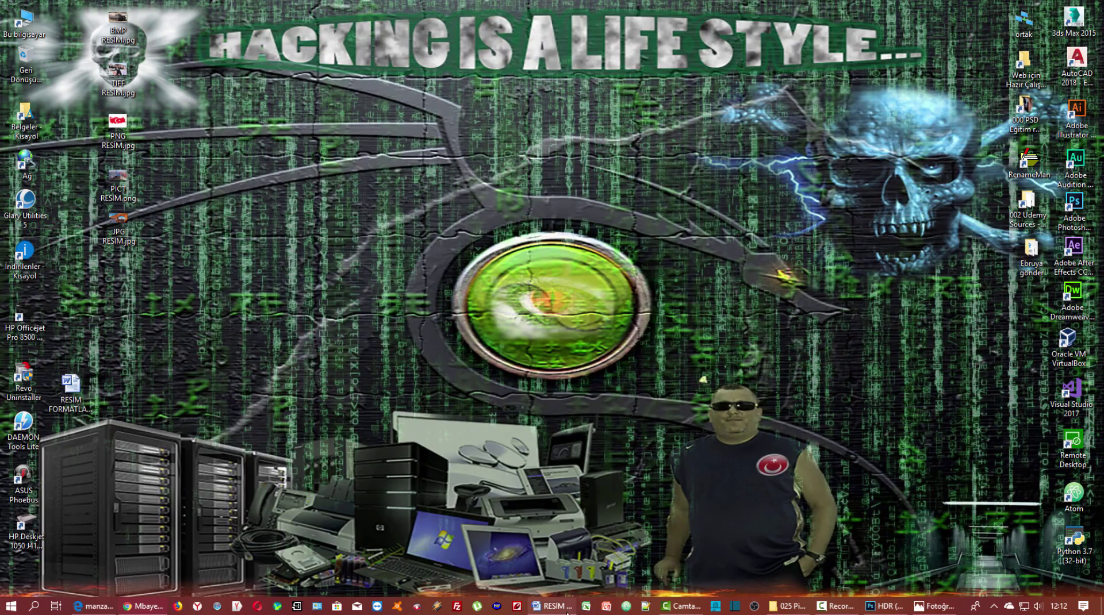
{"action": "left_click", "coordinate": [551, 606]}
Step: Highlight the JPEG passage on discarding detail, then scroll to the EPS DCS1/DCS2 descriptions
{"action": "scroll", "coordinate": [546, 227], "scroll_direction": "down", "scroll_amount": 2}
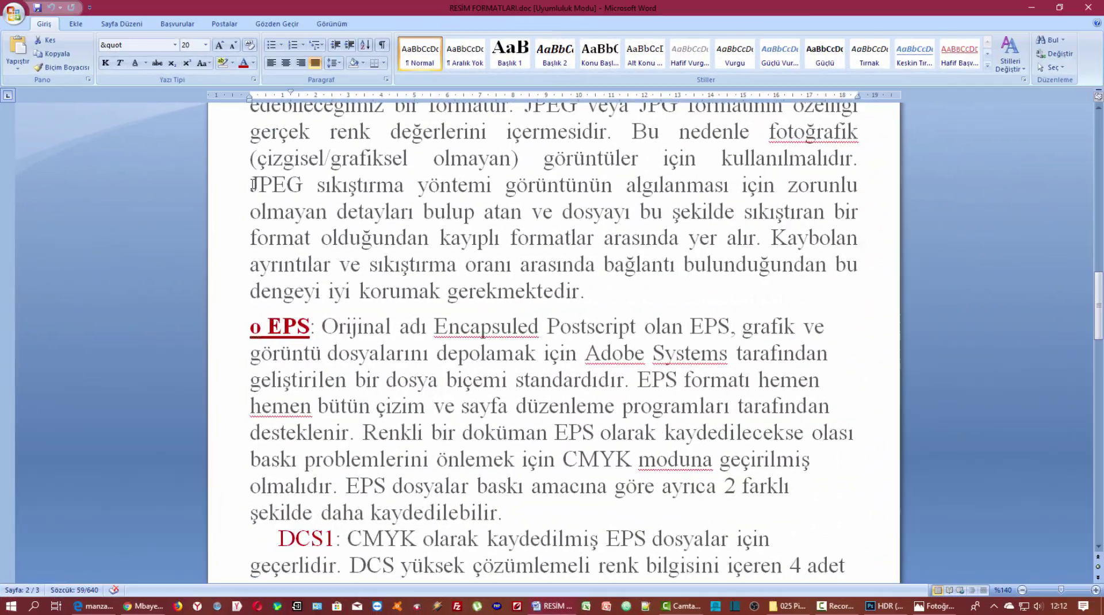
{"action": "left_click_drag", "start_coordinate": [253, 184], "coordinate": [260, 185]}
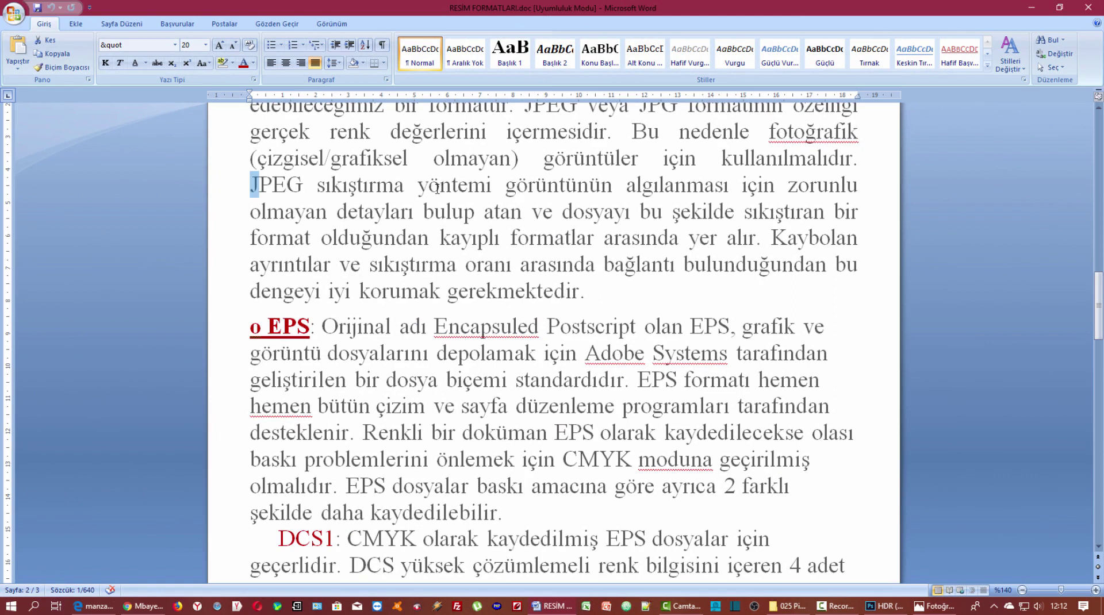
{"action": "left_click", "coordinate": [505, 185]}
{"action": "mouse_move", "coordinate": [576, 185]}
{"action": "left_mouse_down"}
{"action": "mouse_move", "coordinate": [527, 211]}
{"action": "mouse_move", "coordinate": [816, 209]}
{"action": "mouse_move", "coordinate": [751, 234]}
{"action": "left_mouse_up"}
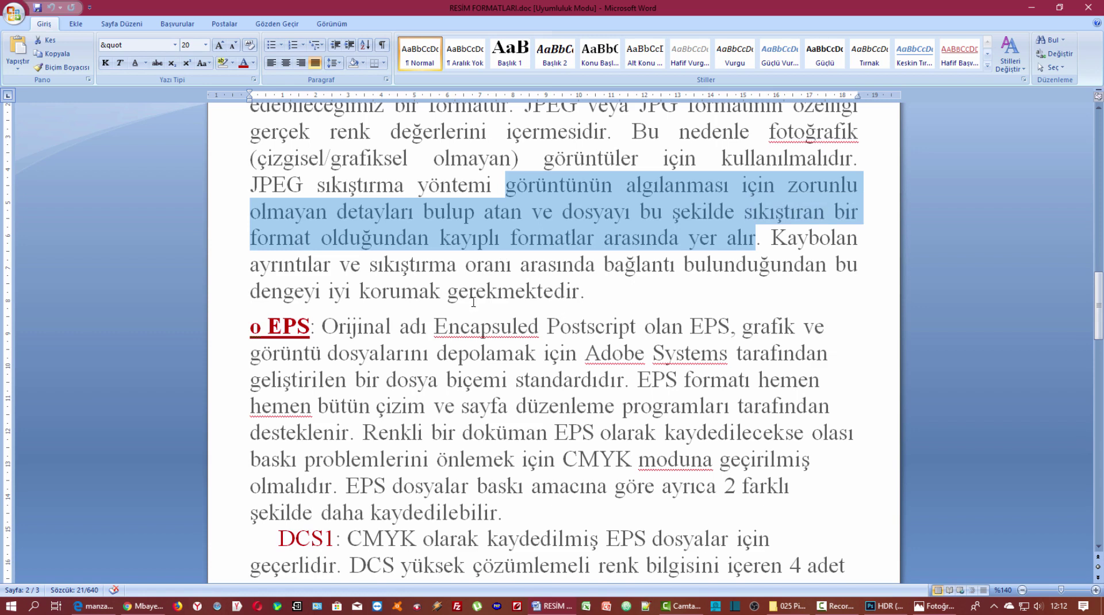
{"action": "scroll", "coordinate": [469, 302], "scroll_direction": "down", "scroll_amount": 2}
{"action": "scroll", "coordinate": [469, 301], "scroll_direction": "down", "scroll_amount": 2}
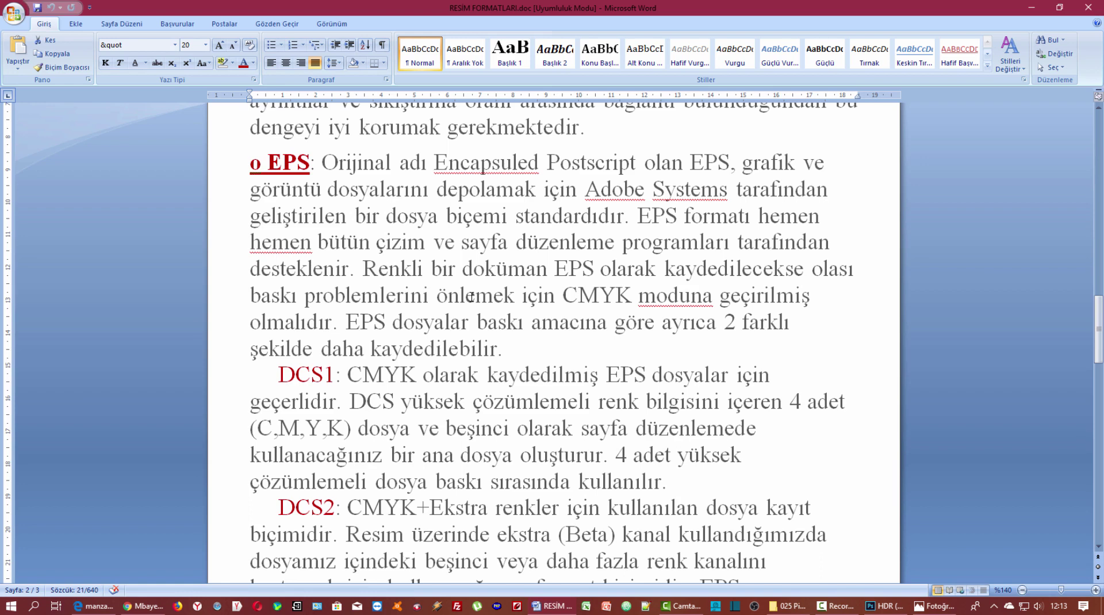
Step: Scroll past the end of page 2 to the BMP and GIF entries
{"action": "scroll", "coordinate": [270, 379], "scroll_direction": "down", "scroll_amount": 1}
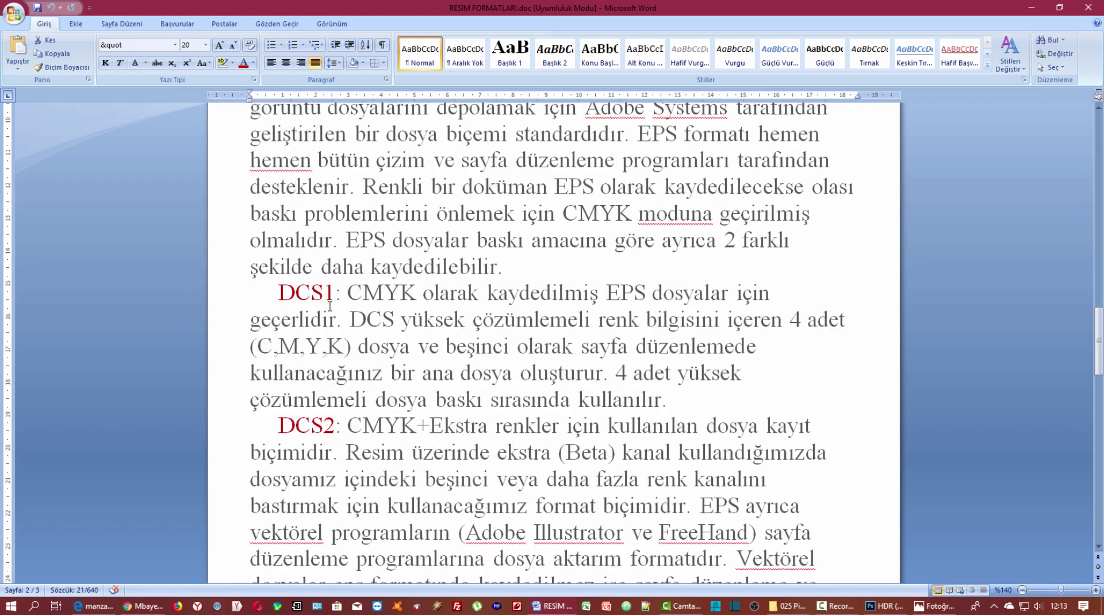
{"action": "scroll", "coordinate": [397, 393], "scroll_direction": "down", "scroll_amount": 2}
{"action": "scroll", "coordinate": [397, 393], "scroll_direction": "down", "scroll_amount": 1}
{"action": "scroll", "coordinate": [396, 394], "scroll_direction": "down", "scroll_amount": 1}
{"action": "scroll", "coordinate": [396, 393], "scroll_direction": "down", "scroll_amount": 1}
{"action": "scroll", "coordinate": [397, 393], "scroll_direction": "down", "scroll_amount": 1}
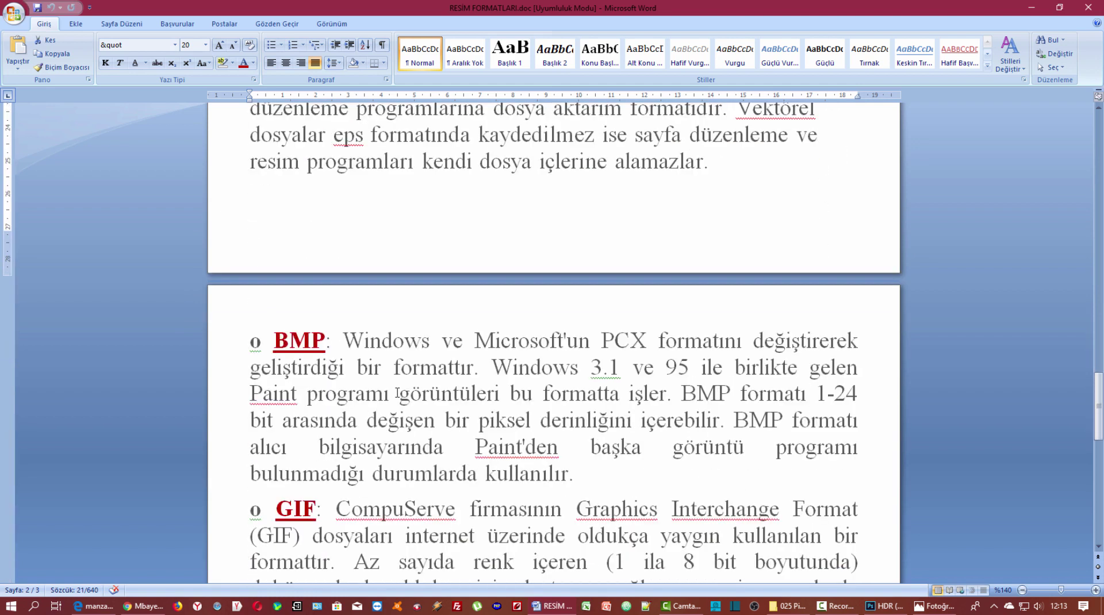
{"action": "scroll", "coordinate": [397, 393], "scroll_direction": "down", "scroll_amount": 1}
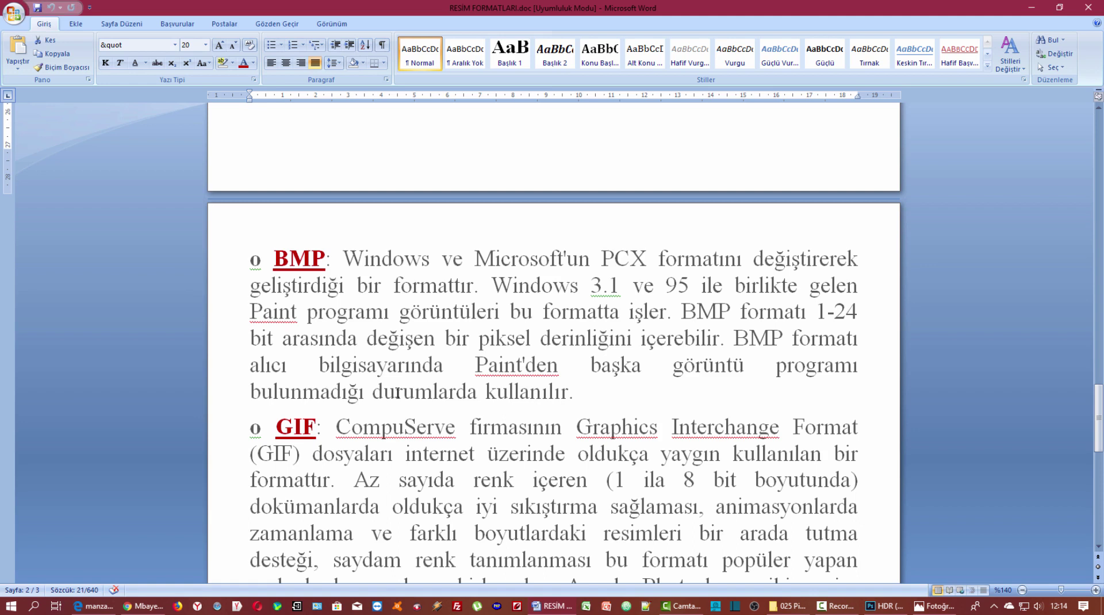
Step: Read down to the PNG, PSD and PICT entries, then view Photoshop's Görüntü > Mod choices
{"action": "scroll", "coordinate": [397, 392], "scroll_direction": "down", "scroll_amount": 1}
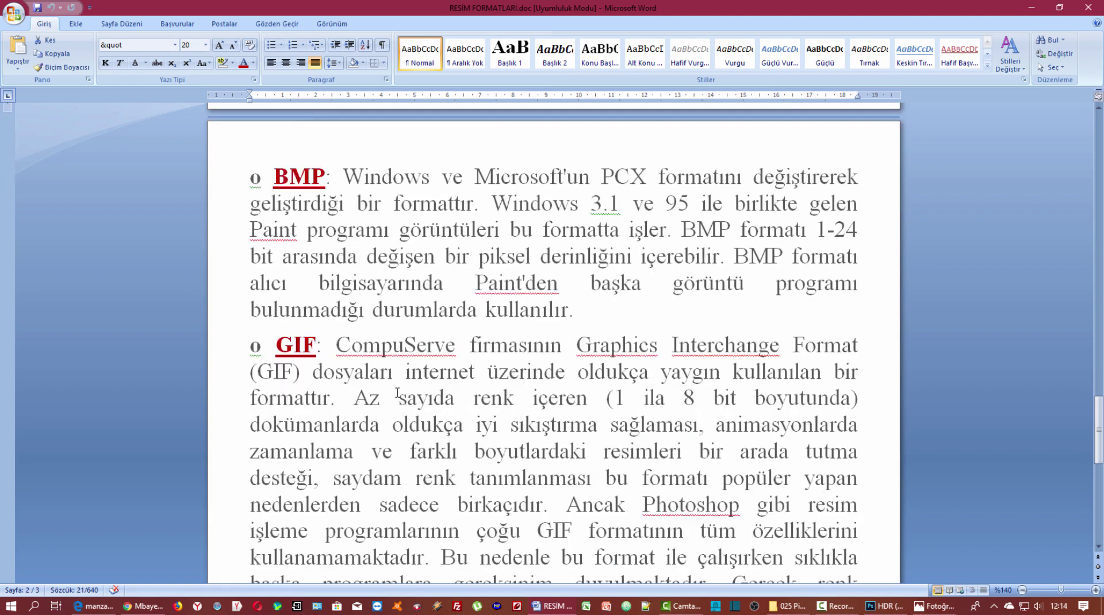
{"action": "scroll", "coordinate": [397, 392], "scroll_direction": "down", "scroll_amount": 2}
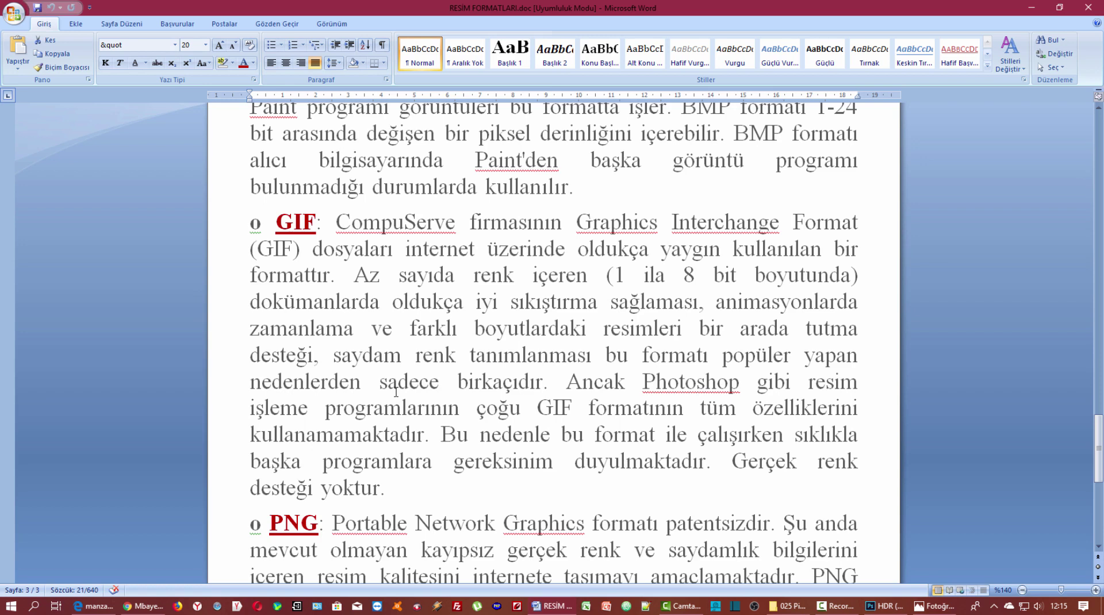
{"action": "scroll", "coordinate": [395, 392], "scroll_direction": "down", "scroll_amount": 1}
{"action": "scroll", "coordinate": [396, 391], "scroll_direction": "down", "scroll_amount": 1}
{"action": "scroll", "coordinate": [396, 391], "scroll_direction": "down", "scroll_amount": 1}
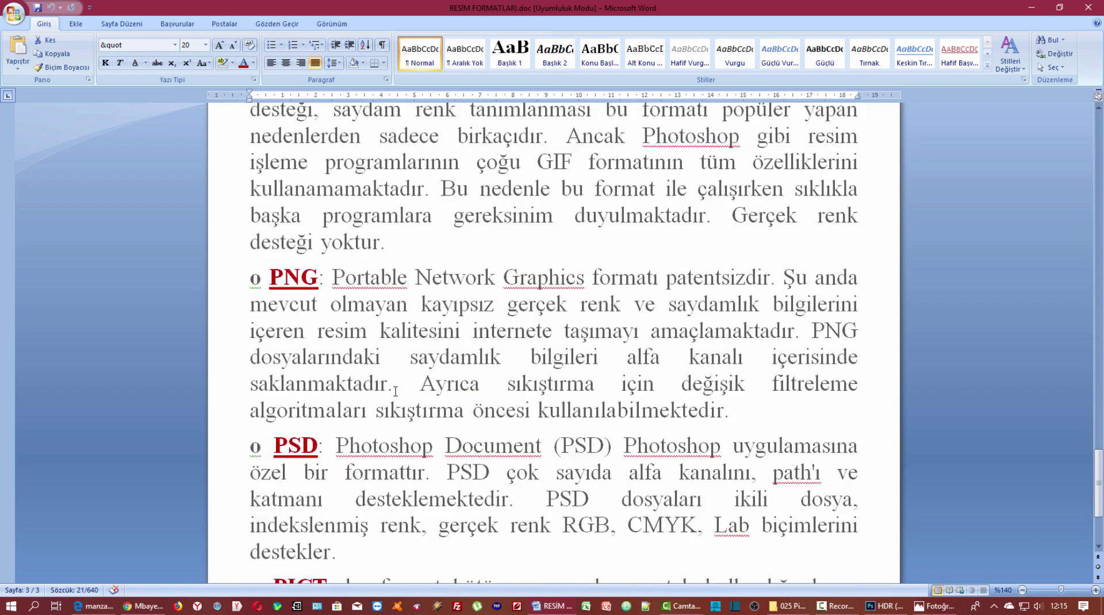
{"action": "scroll", "coordinate": [396, 392], "scroll_direction": "down", "scroll_amount": 1}
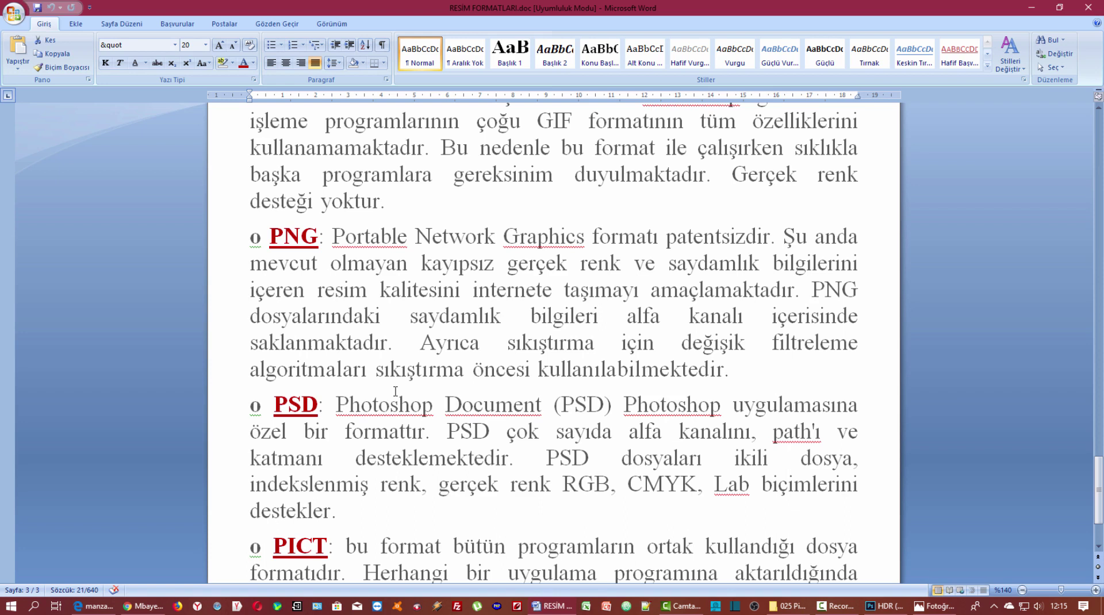
{"action": "scroll", "coordinate": [395, 391], "scroll_direction": "down", "scroll_amount": 2}
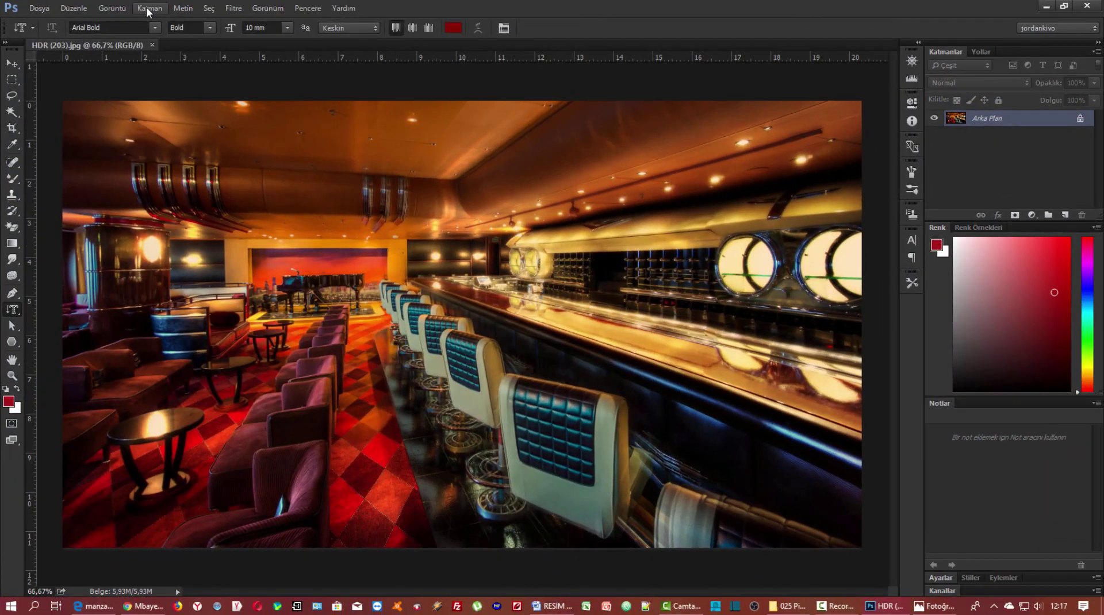
{"action": "left_click", "coordinate": [112, 8]}
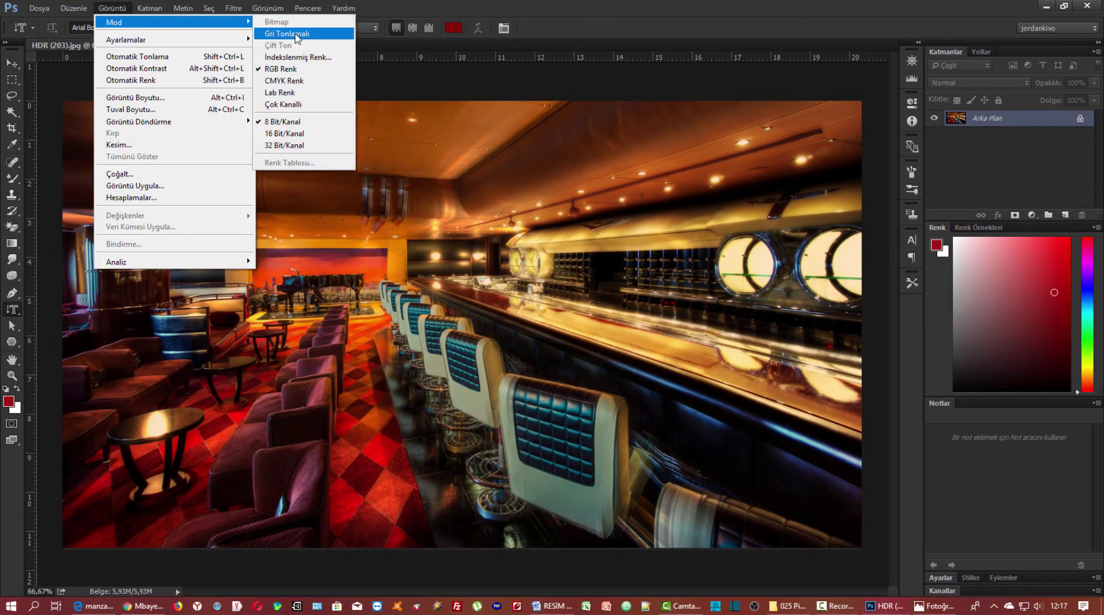
{"action": "left_click", "coordinate": [301, 147]}
{"action": "left_click", "coordinate": [39, 8]}
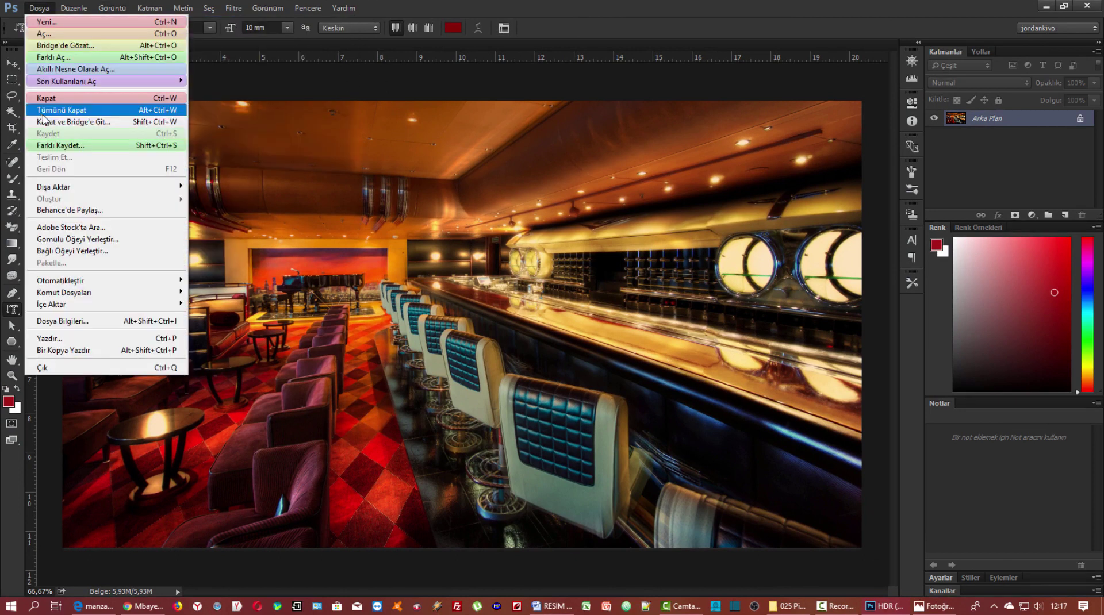
{"action": "left_click", "coordinate": [74, 146]}
{"action": "left_click", "coordinate": [224, 466]}
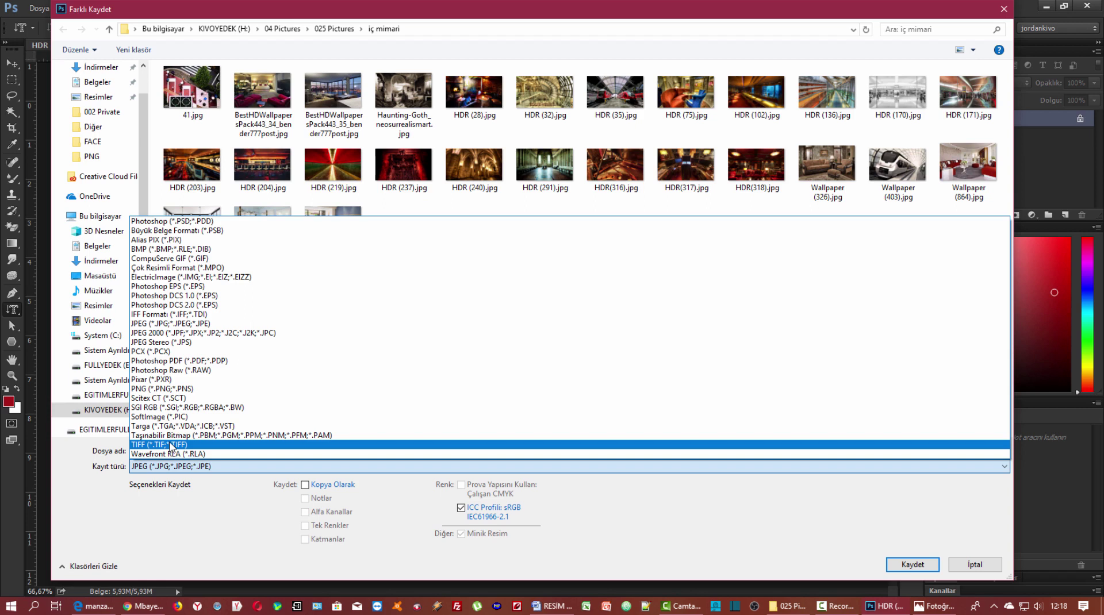
{"action": "left_click", "coordinate": [172, 445]}
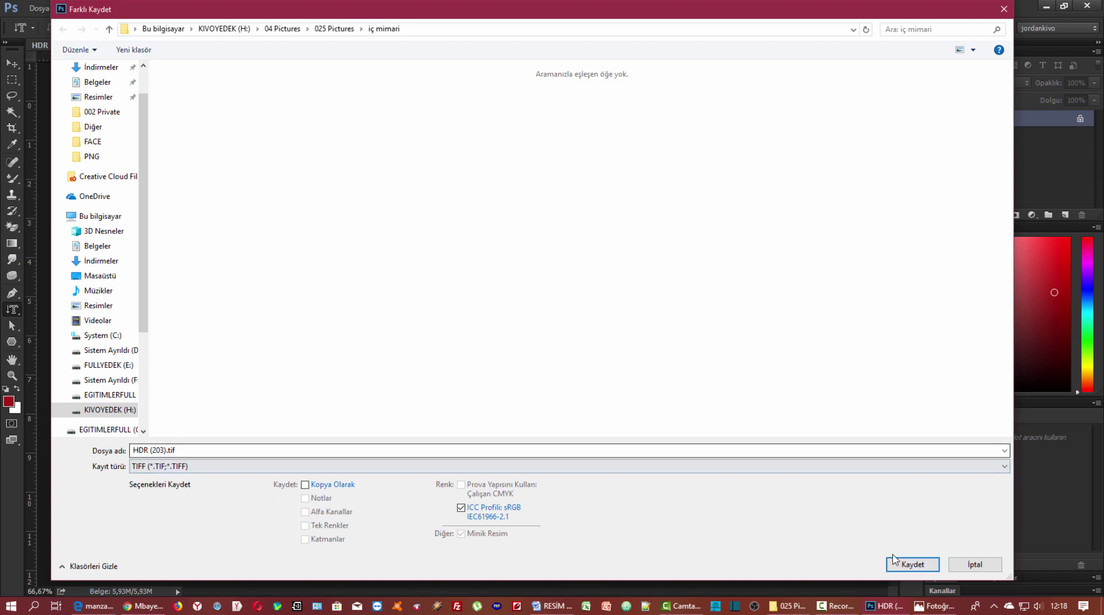
{"action": "left_click", "coordinate": [996, 566]}
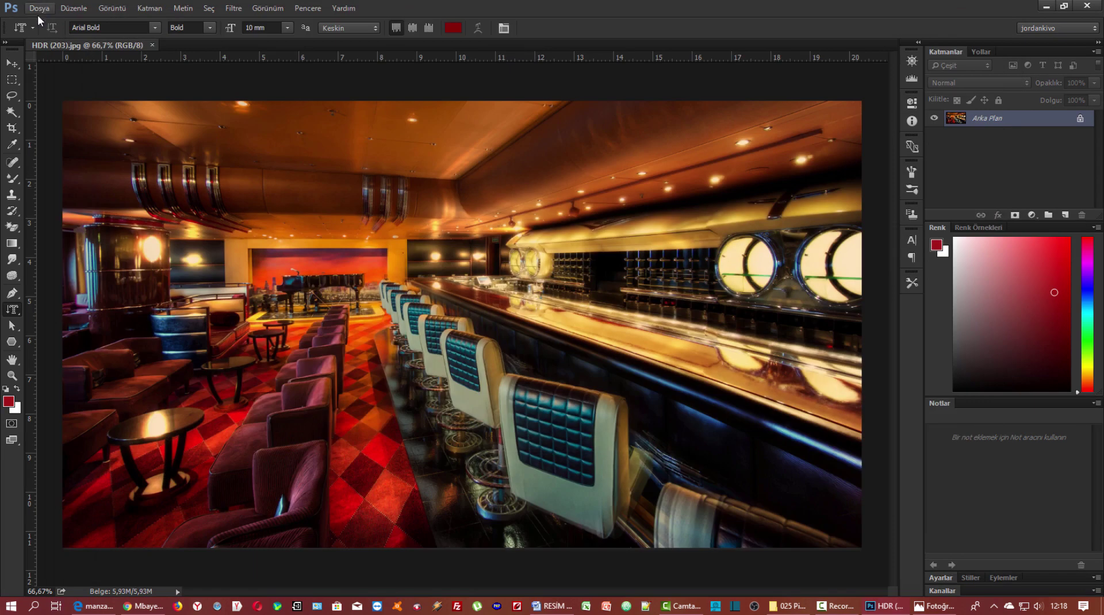
Step: Bring up Export As for the photo, keeping the PNG format at 1920 × 1080
{"action": "left_click", "coordinate": [39, 9]}
{"action": "mouse_move", "coordinate": [53, 186]}
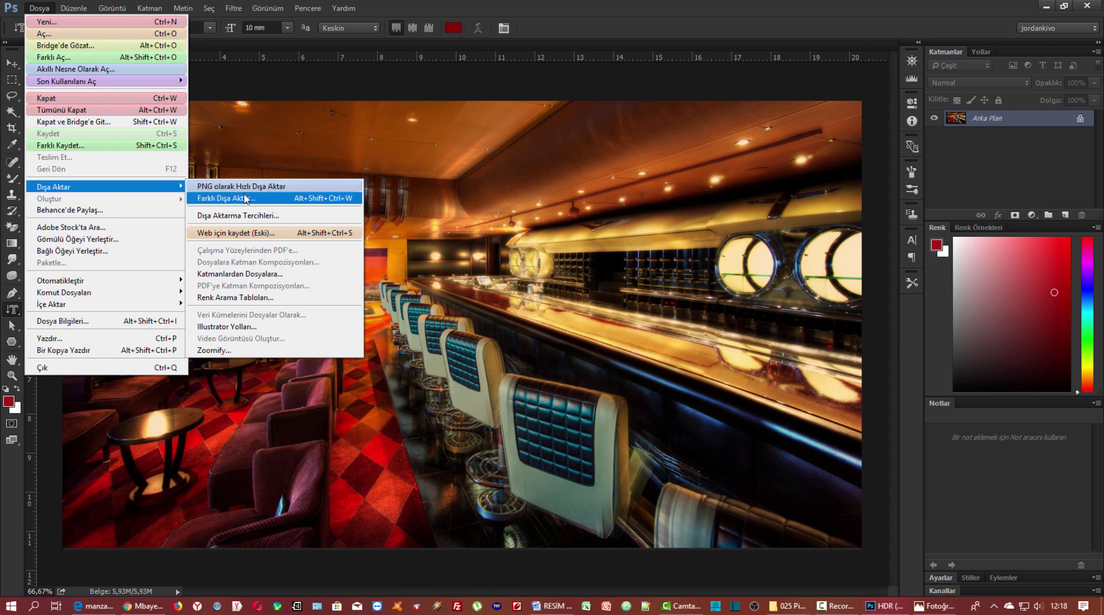
{"action": "left_click", "coordinate": [243, 196]}
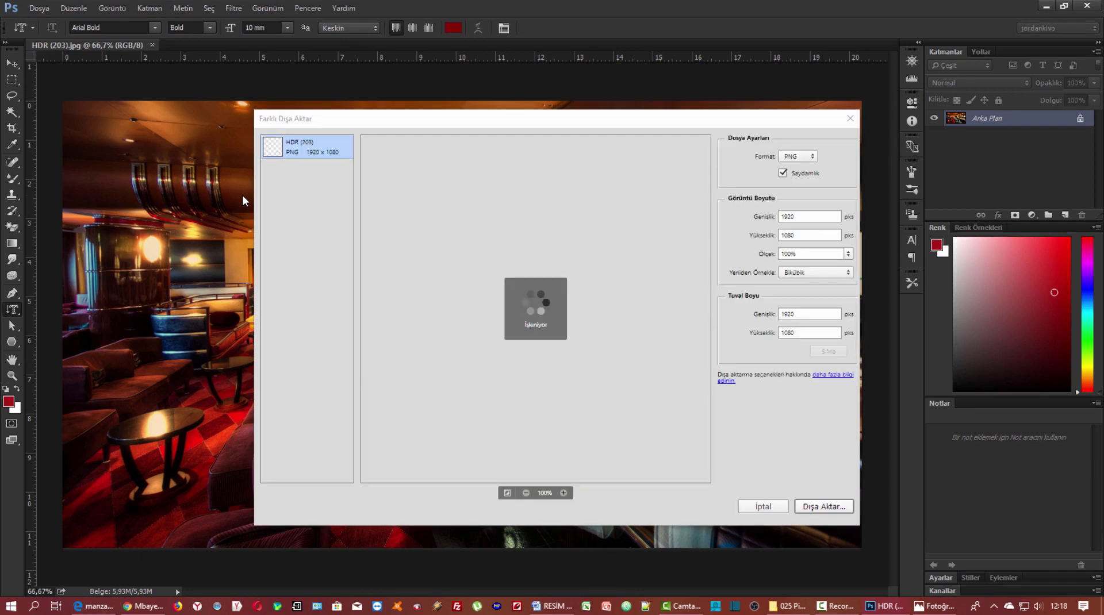
{"action": "left_click", "coordinate": [808, 156]}
{"action": "left_click", "coordinate": [835, 174]}
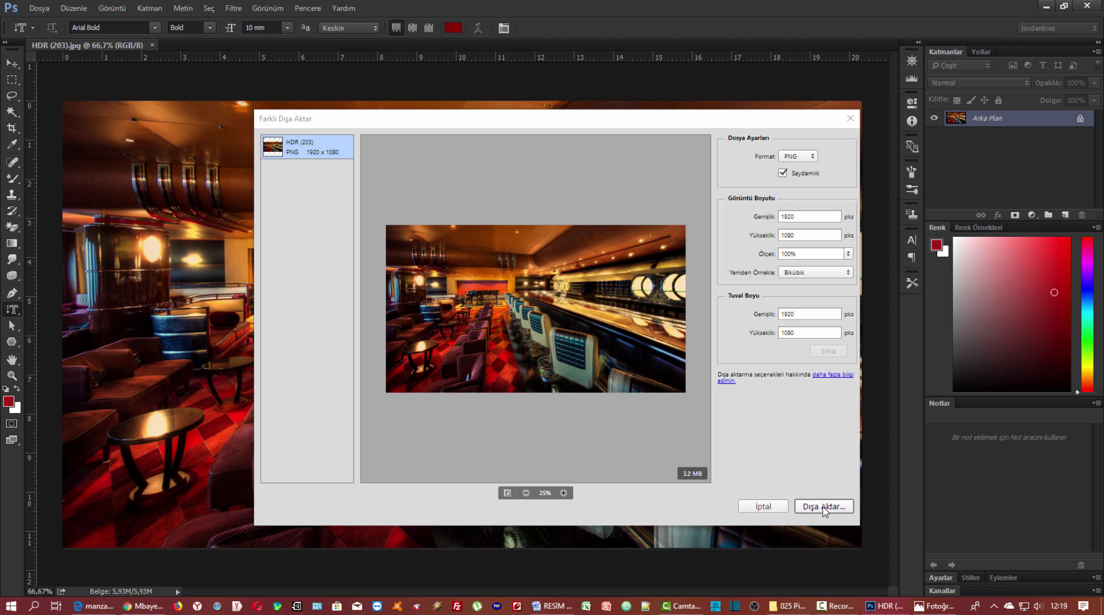
Step: Close Export As and open the Save for Web (Legacy) dialog
{"action": "left_click", "coordinate": [850, 118]}
{"action": "left_click", "coordinate": [39, 8]}
{"action": "mouse_move", "coordinate": [104, 186]}
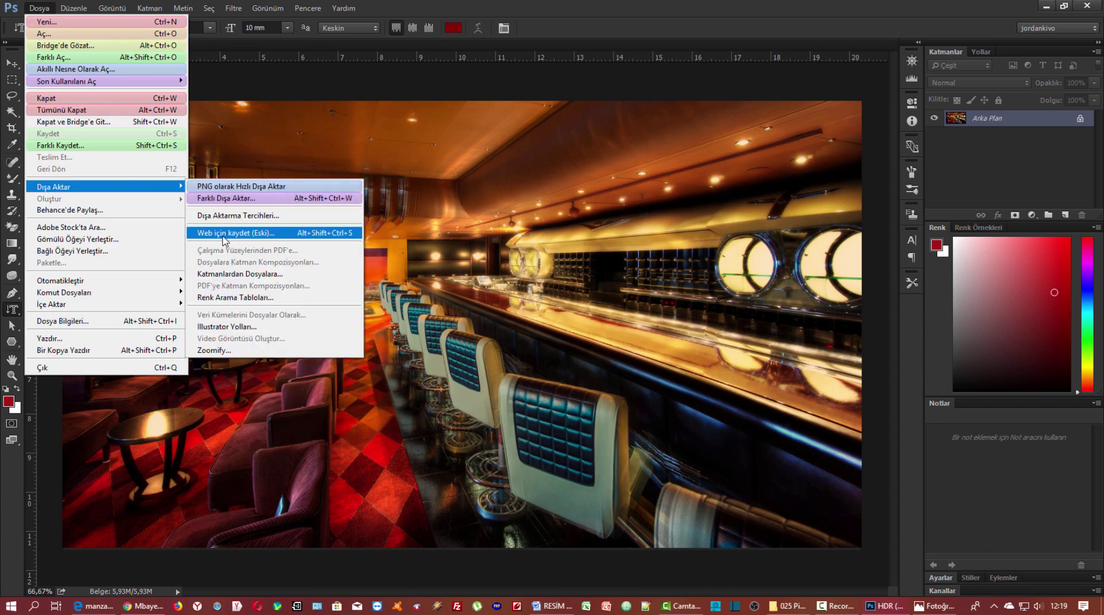
{"action": "left_click", "coordinate": [253, 233]}
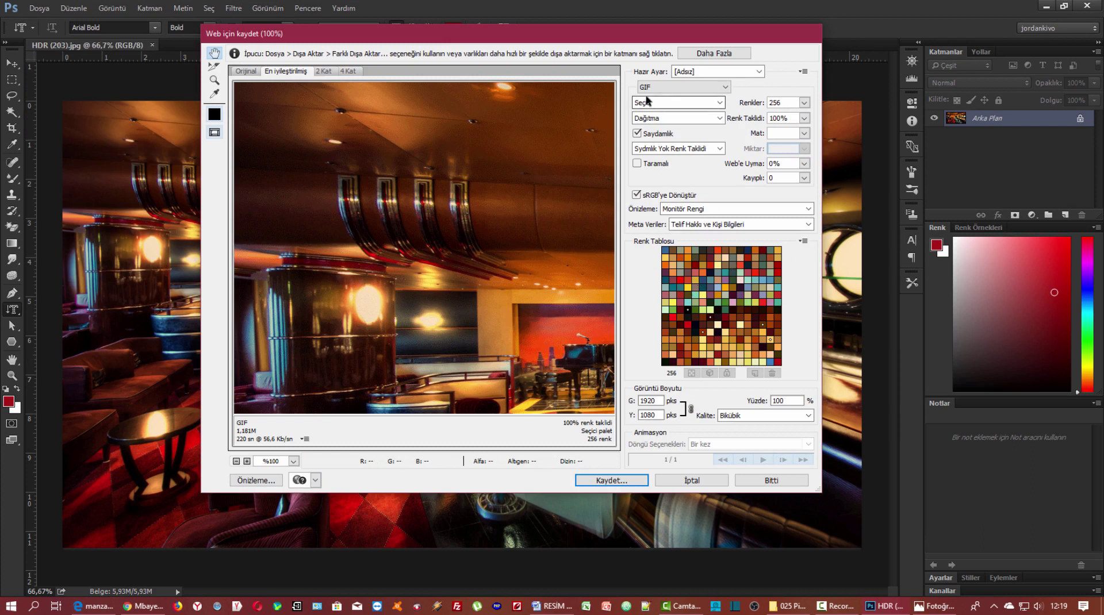
Step: Apply the GIF 128 Renk Taklitsiz preset, keeping GIF format and 128 colours
{"action": "left_click", "coordinate": [708, 86]}
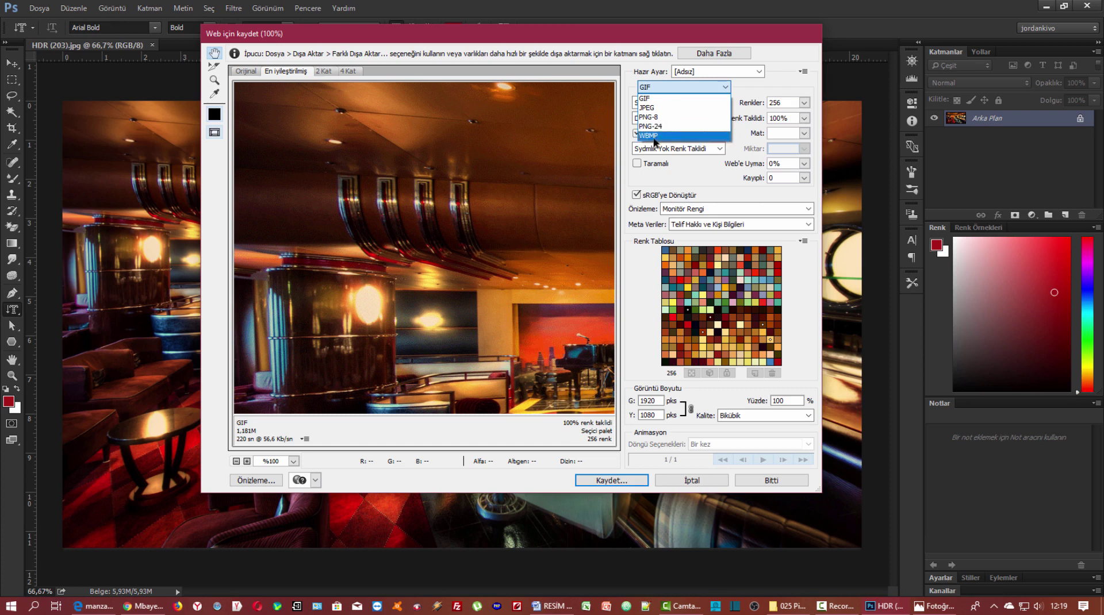
{"action": "left_click", "coordinate": [776, 84]}
{"action": "left_click", "coordinate": [758, 71]}
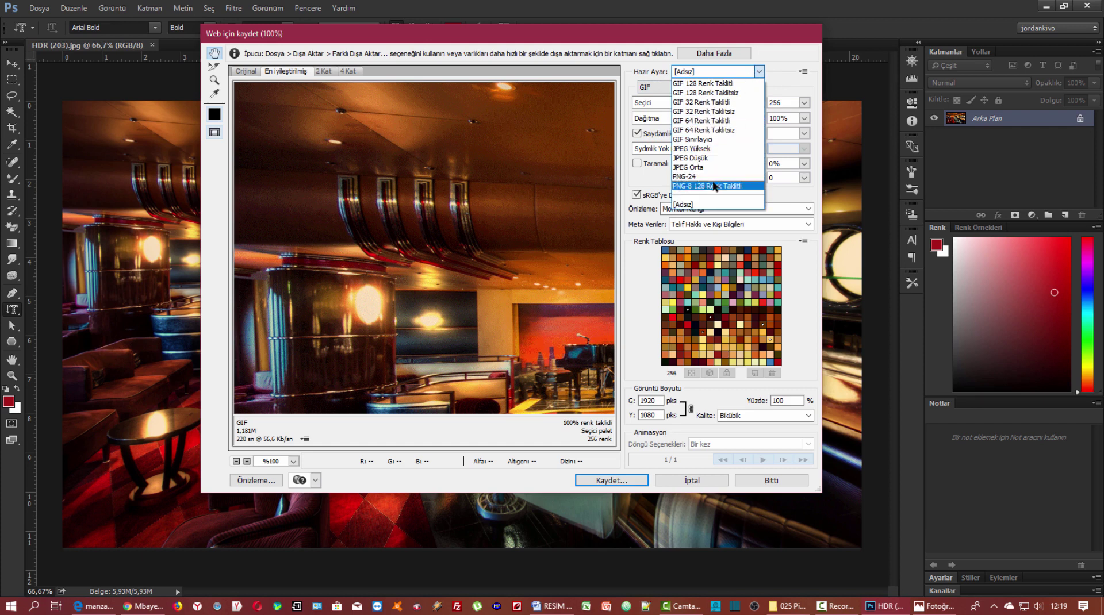
{"action": "left_click", "coordinate": [710, 93]}
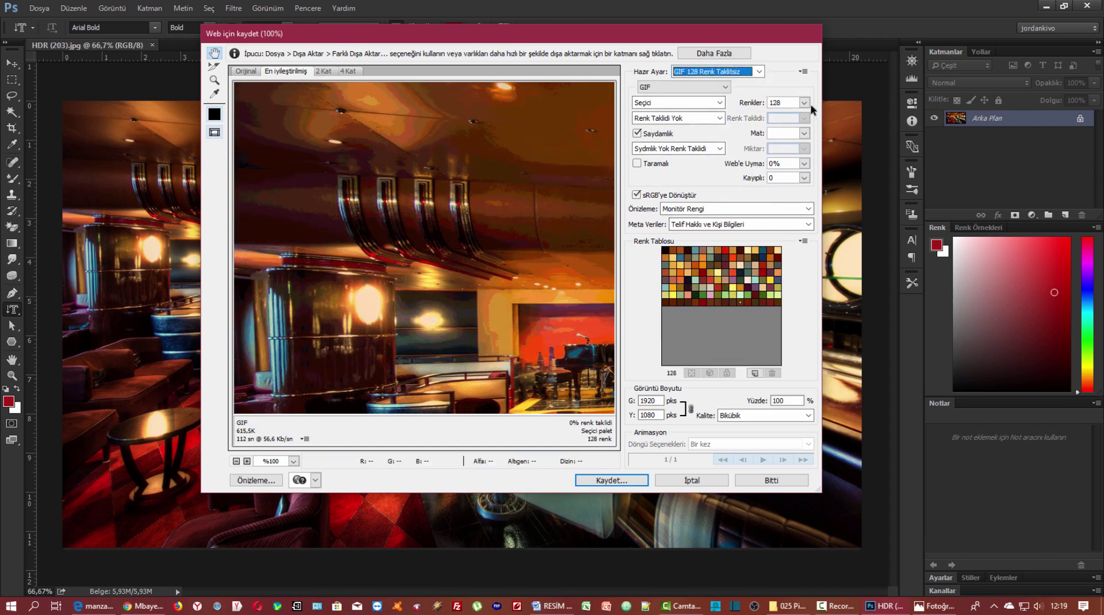
{"action": "left_click", "coordinate": [804, 103]}
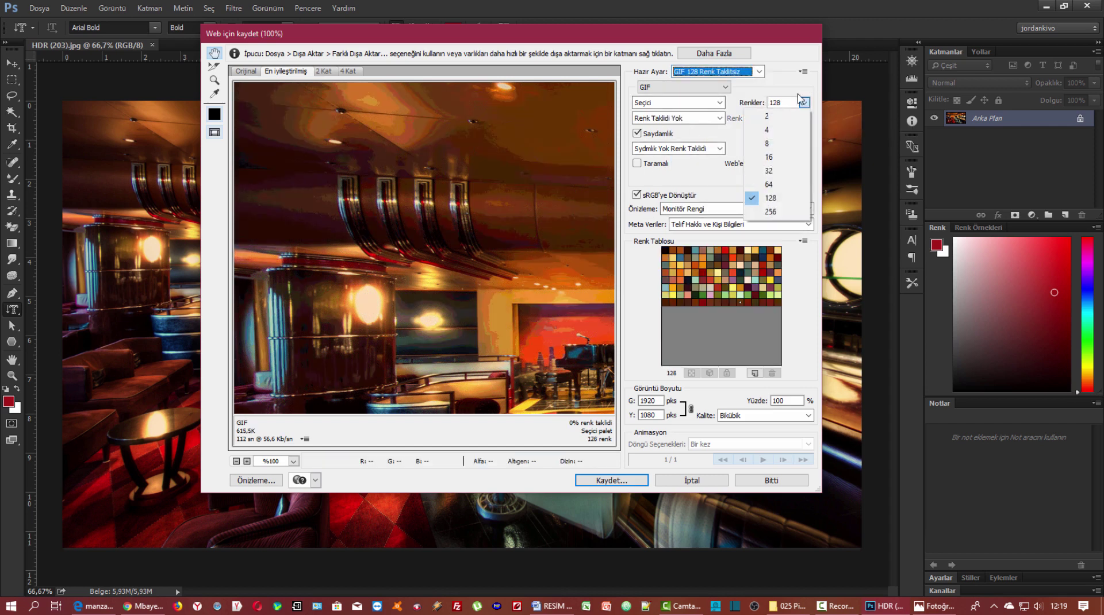
{"action": "left_click", "coordinate": [781, 83]}
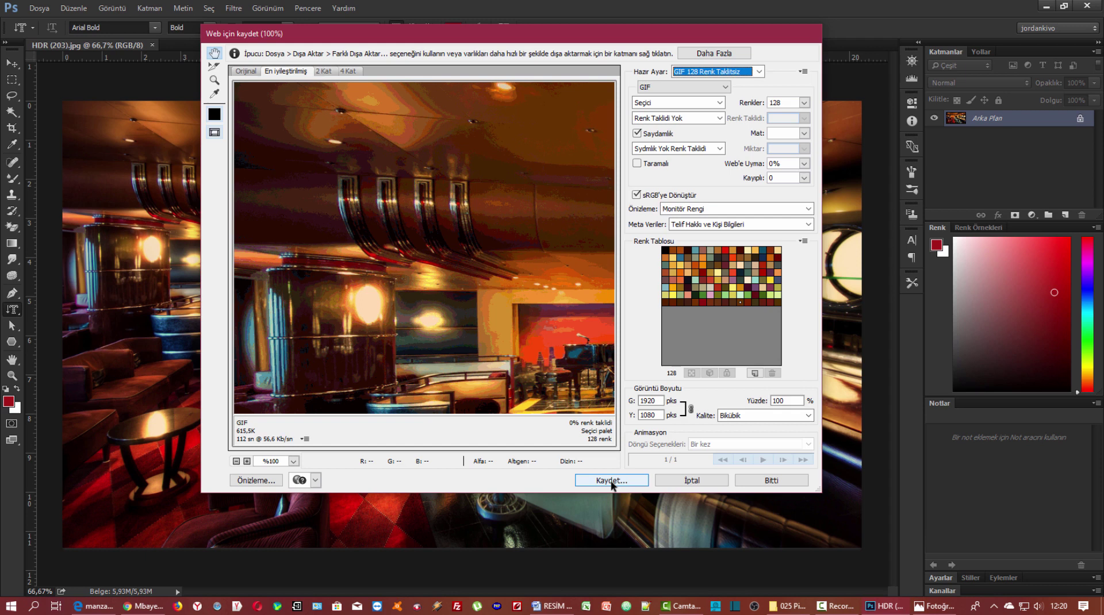
Step: Save the GIF to the Desktop as deneme with Images Only, then minimise Photoshop
{"action": "left_click", "coordinate": [611, 481]}
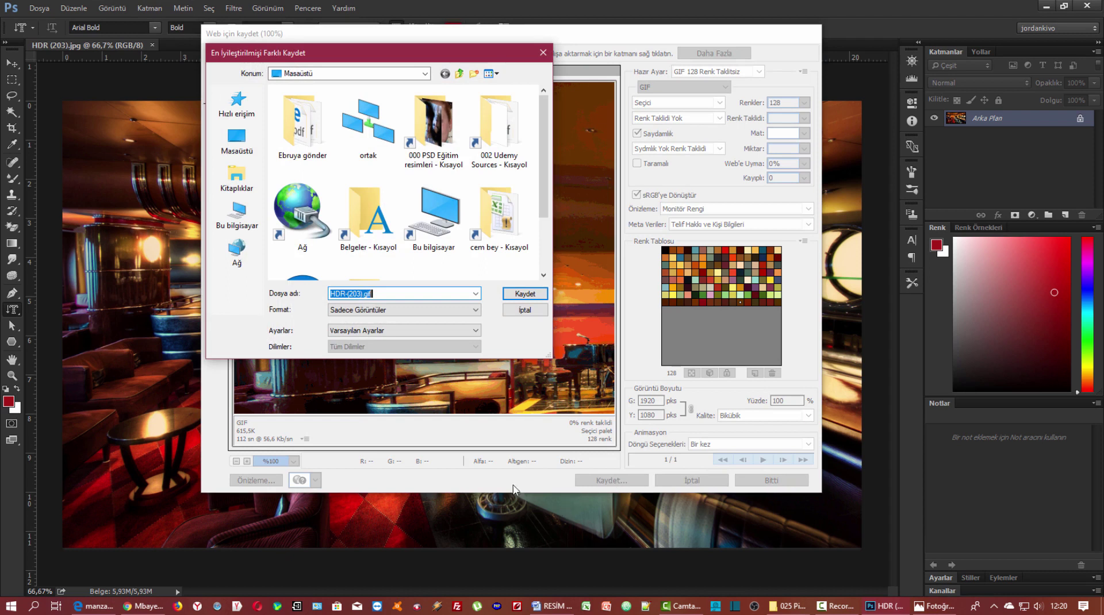
{"action": "type", "text": "deneme"}
{"action": "left_click", "coordinate": [459, 311]}
{"action": "left_click", "coordinate": [458, 311]}
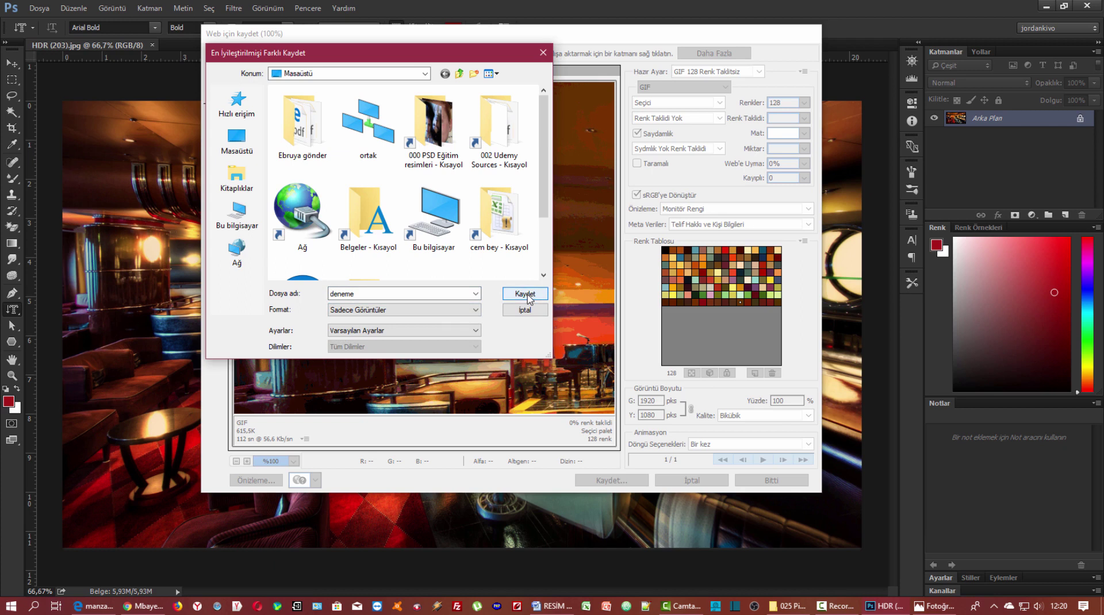
{"action": "left_click", "coordinate": [525, 294]}
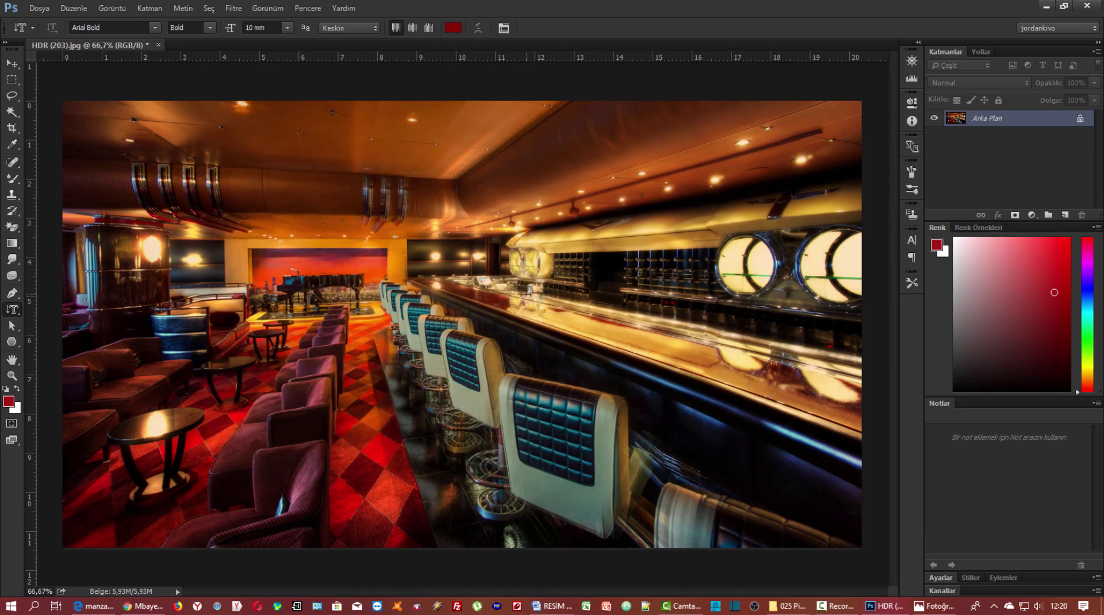
{"action": "left_click", "coordinate": [1044, 7]}
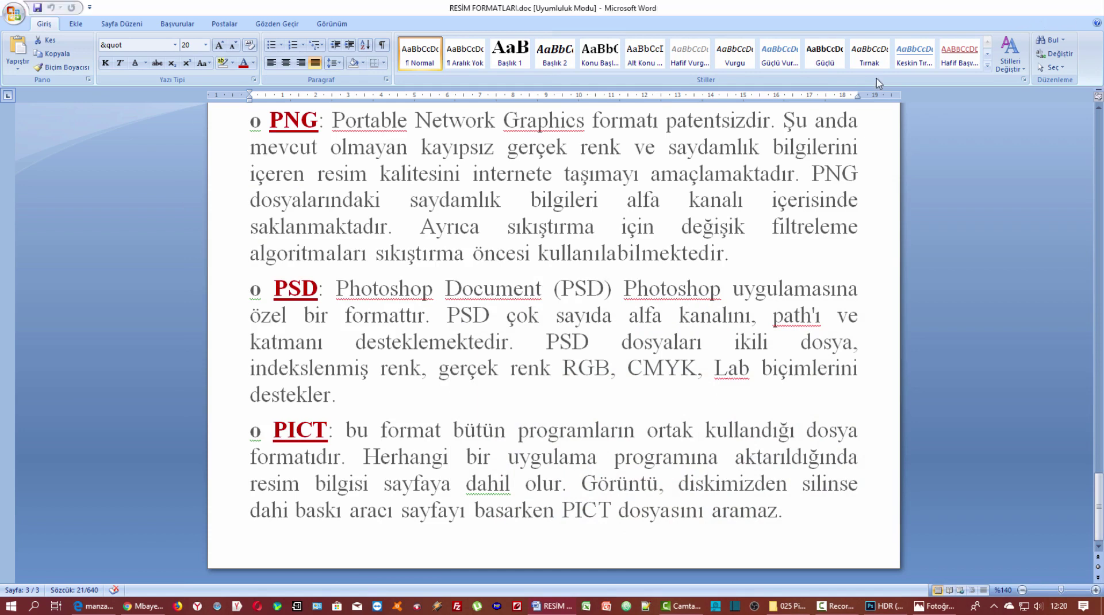
Step: Open deneme.gif from the desktop in Photos, then return to the HDR (203).jpg photo in Photoshop
{"action": "key", "text": "super+d"}
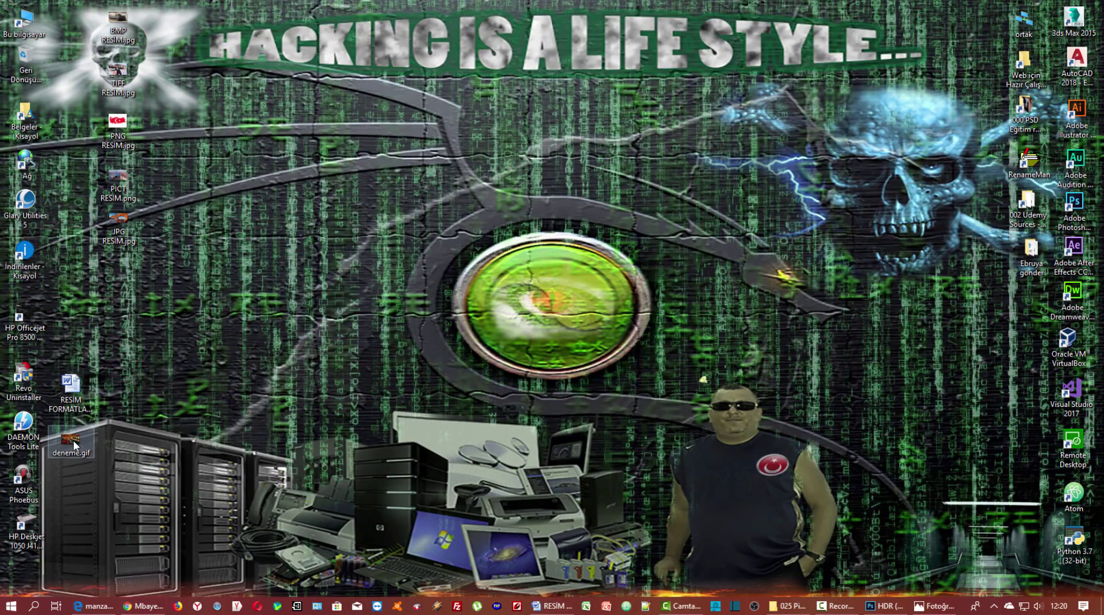
{"action": "right_click", "coordinate": [74, 440]}
{"action": "left_click", "coordinate": [478, 198]}
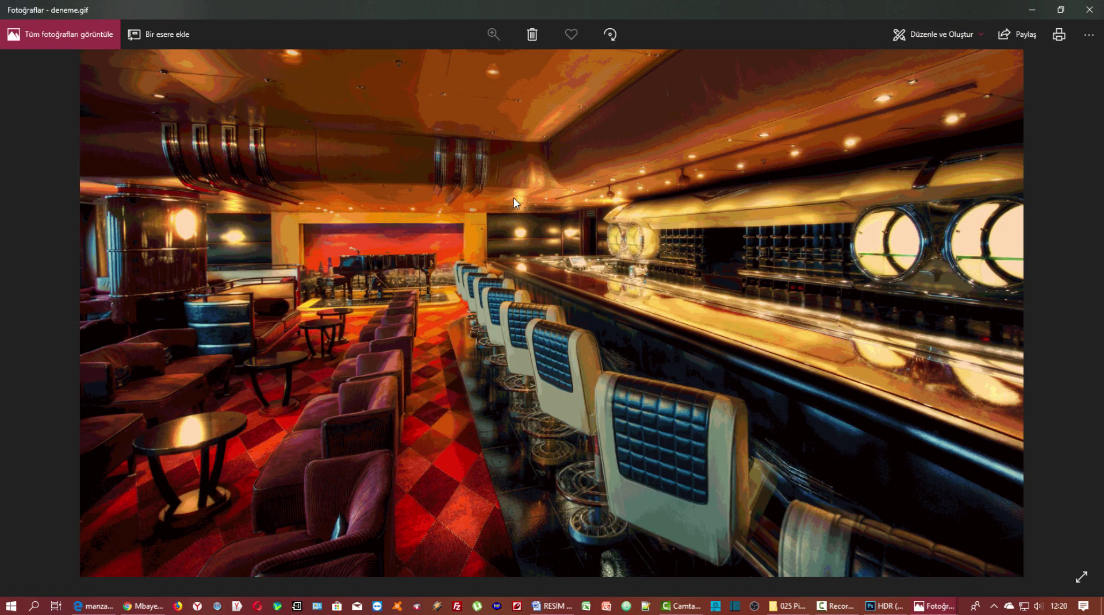
{"action": "left_click", "coordinate": [1032, 9]}
{"action": "left_click", "coordinate": [884, 605]}
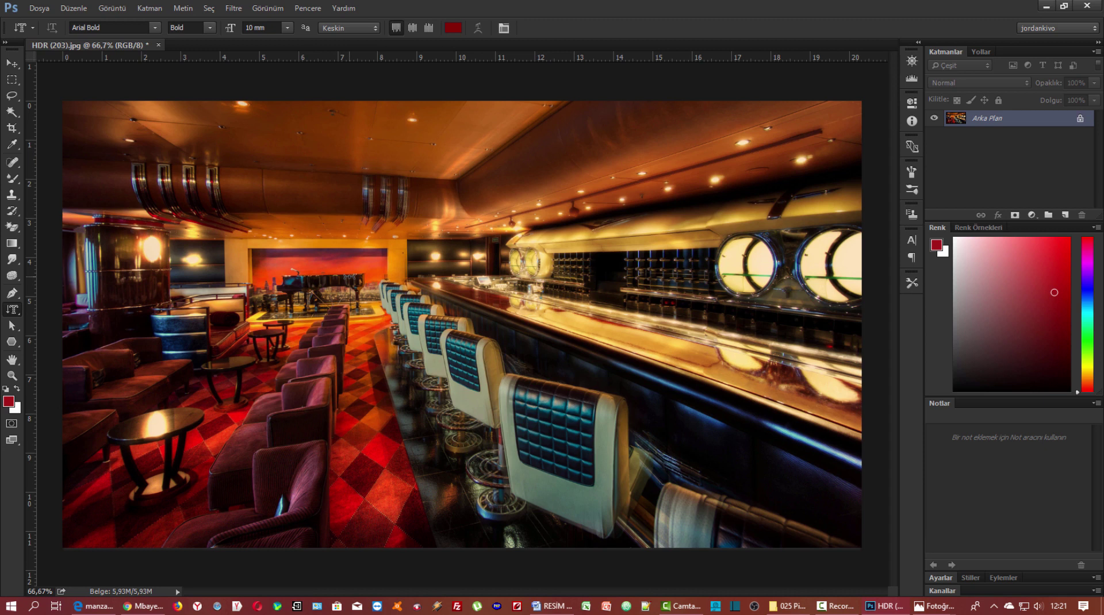
{"action": "left_click", "coordinate": [37, 10]}
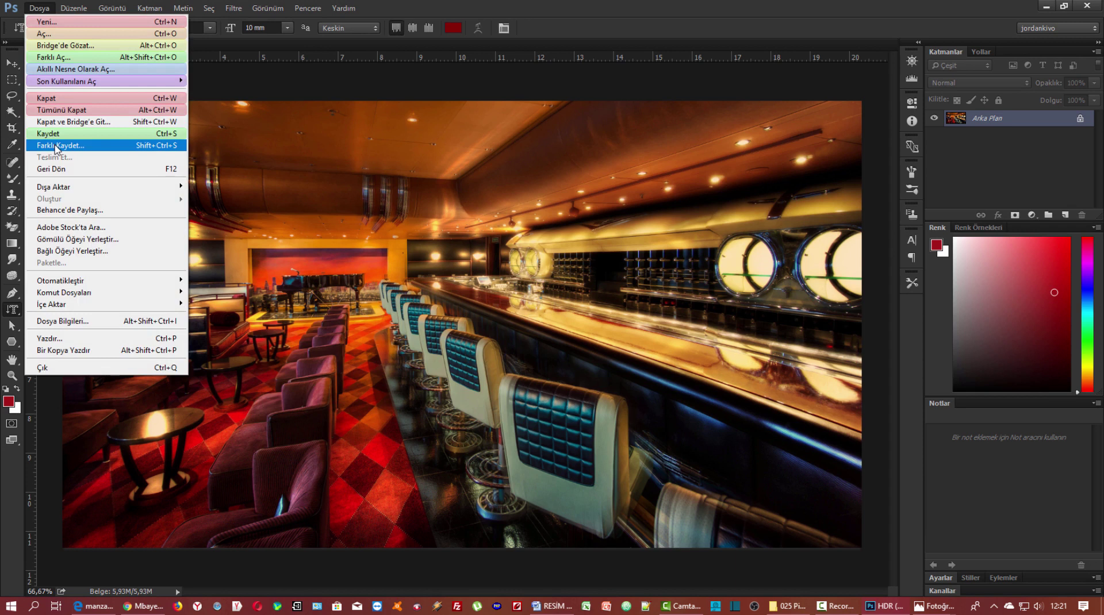
{"action": "mouse_move", "coordinate": [54, 186]}
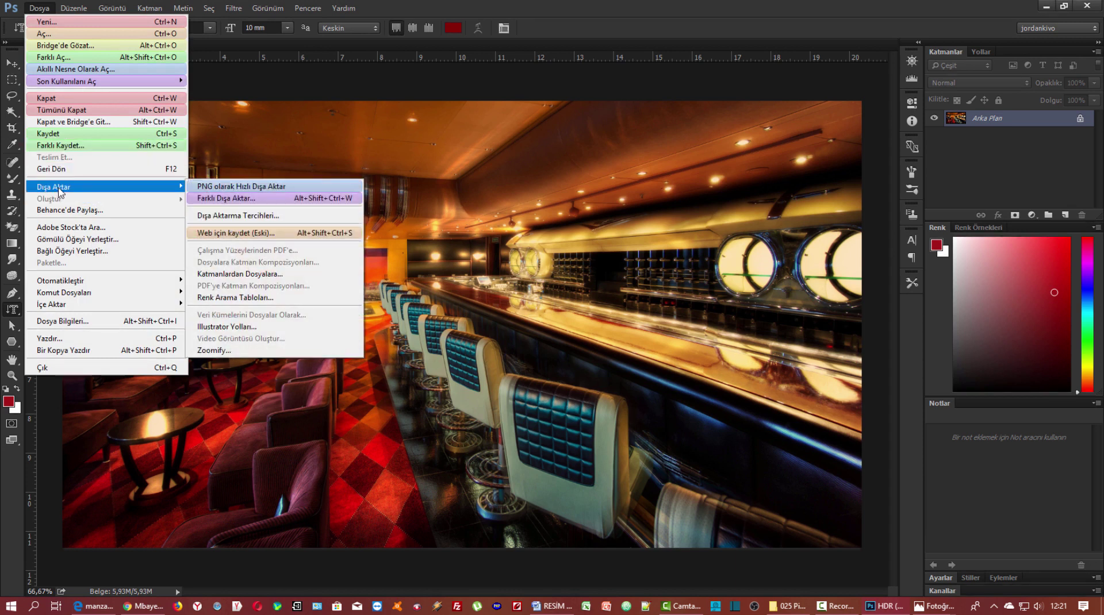
{"action": "left_click", "coordinate": [236, 216]}
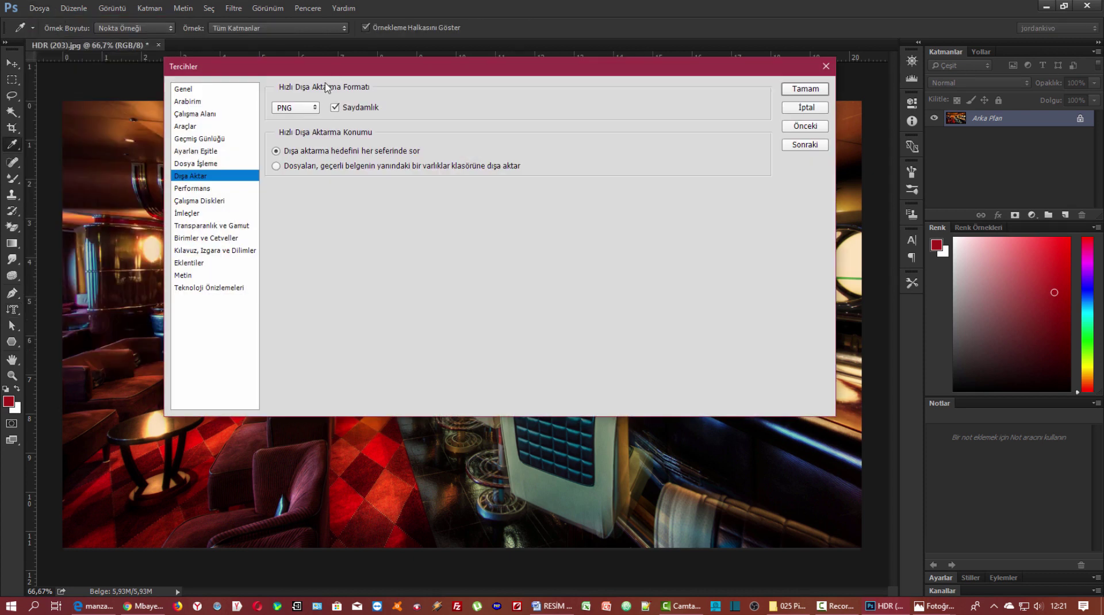
{"action": "left_click", "coordinate": [317, 109]}
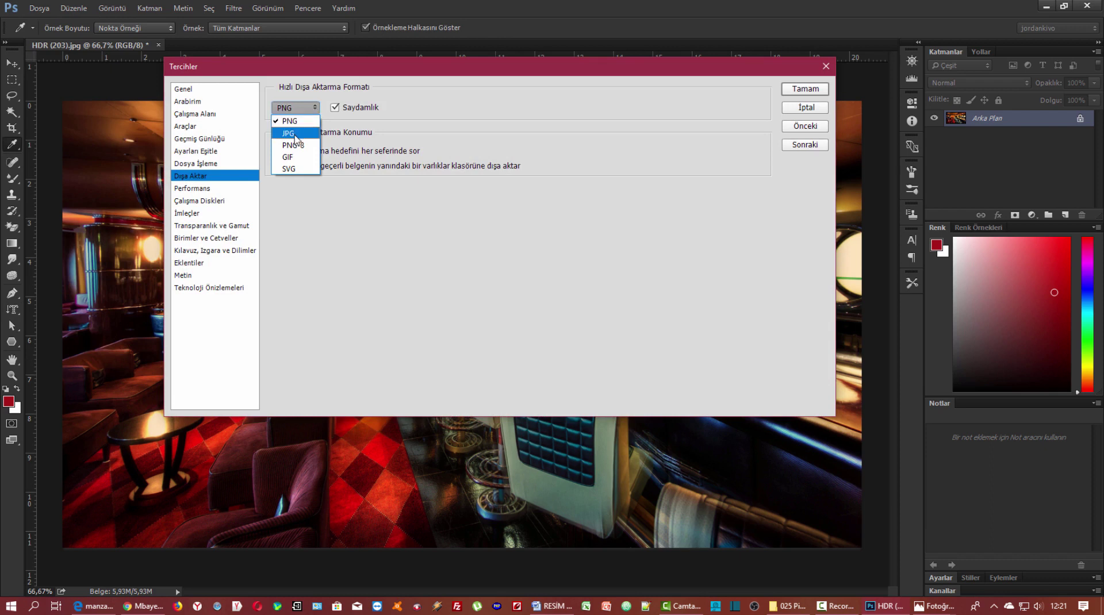
{"action": "left_click", "coordinate": [287, 157]}
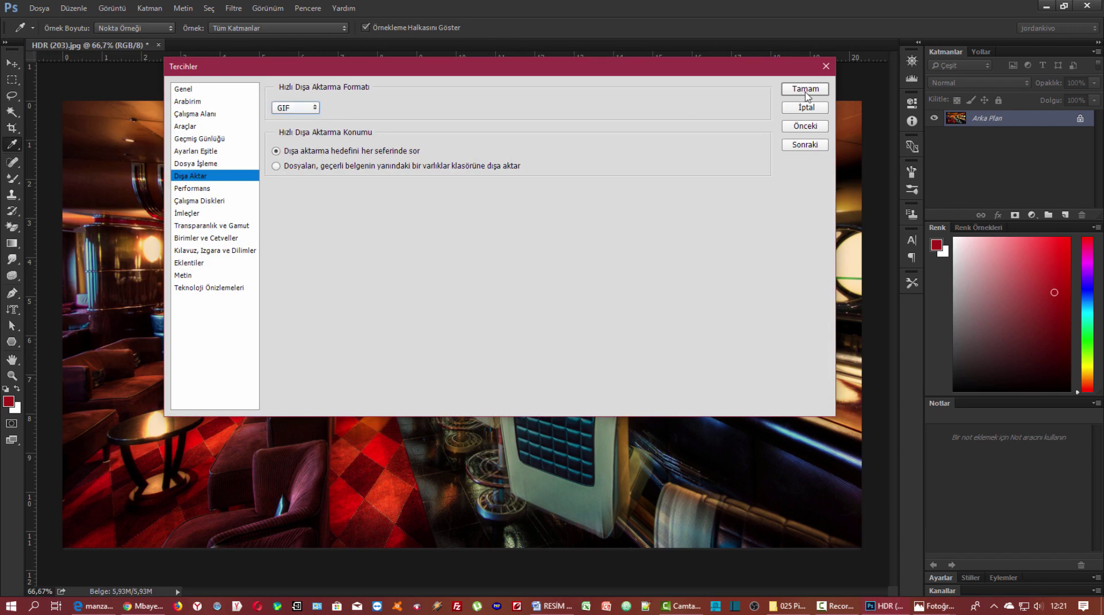
{"action": "left_click", "coordinate": [810, 91]}
{"action": "key", "text": "t"}
{"action": "left_click", "coordinate": [29, 10]}
{"action": "mouse_move", "coordinate": [53, 186]}
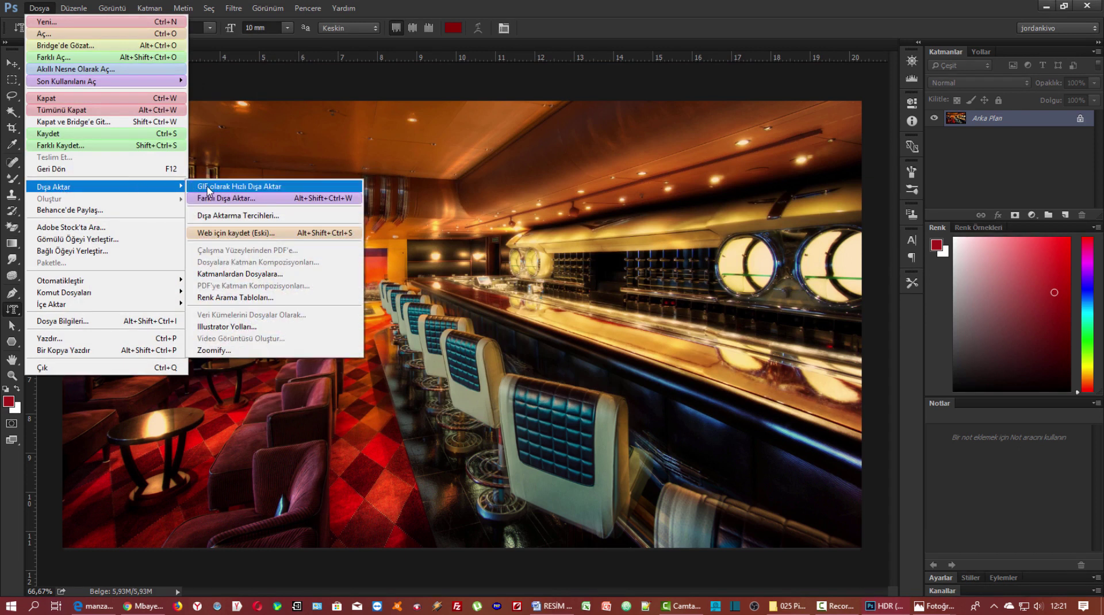
{"action": "left_click", "coordinate": [213, 217]}
{"action": "left_click", "coordinate": [310, 108]}
{"action": "left_click", "coordinate": [298, 124]}
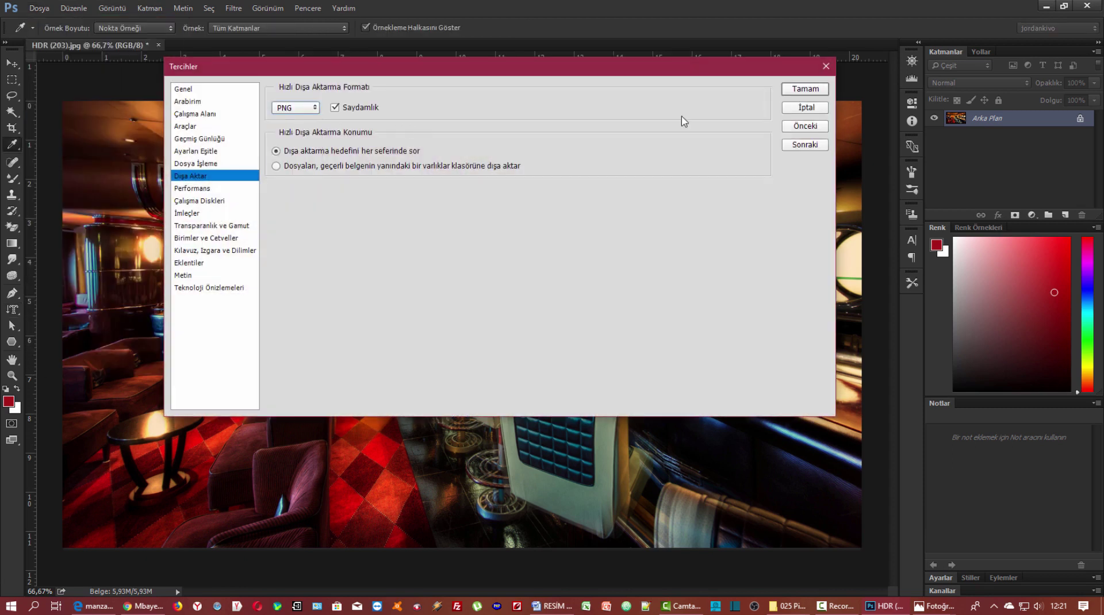
{"action": "left_click", "coordinate": [804, 89]}
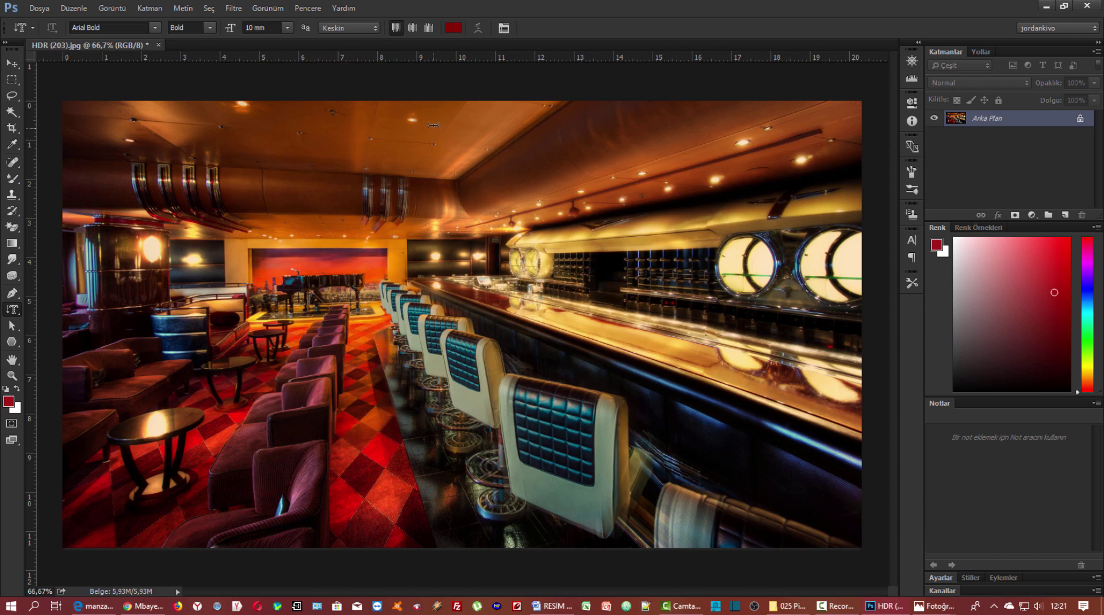